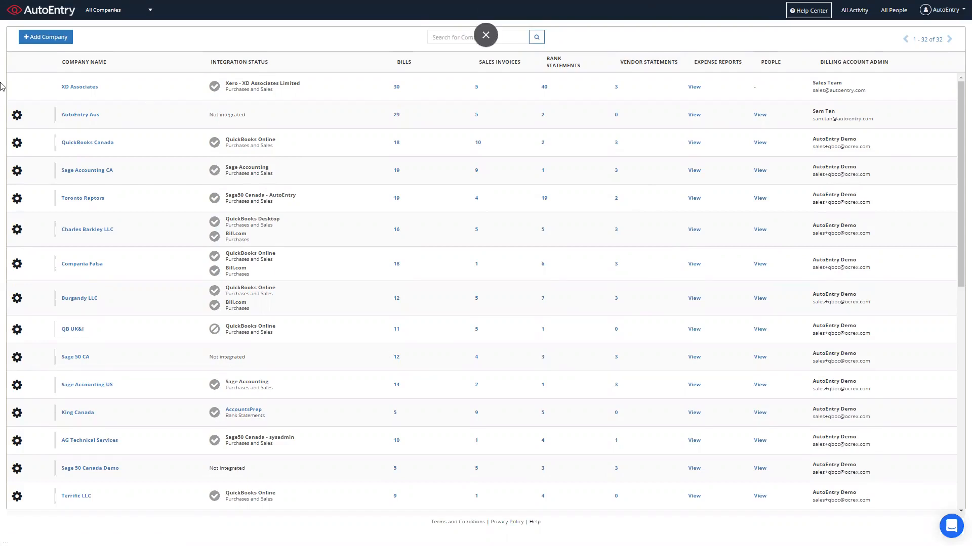
# Start adding a new company and enter testpeach as its company name
pyautogui.click(35, 39)
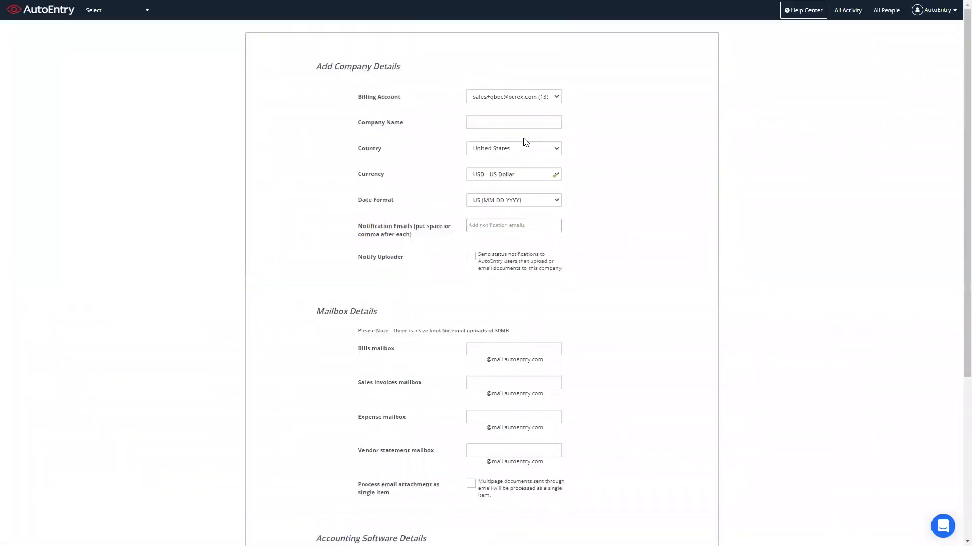
pyautogui.click(528, 121)
pyautogui.write('testpeah')
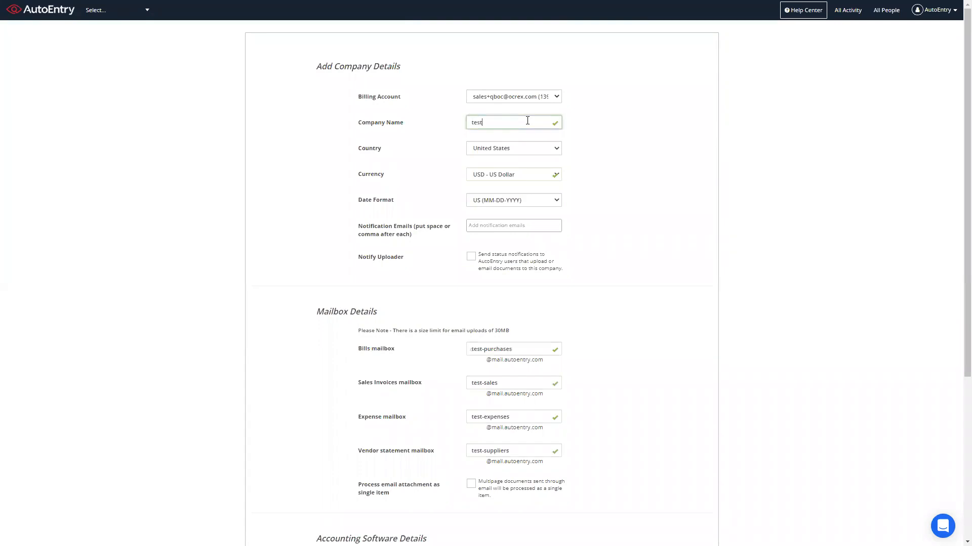
pyautogui.press('BackSpace')
pyautogui.write('ch')
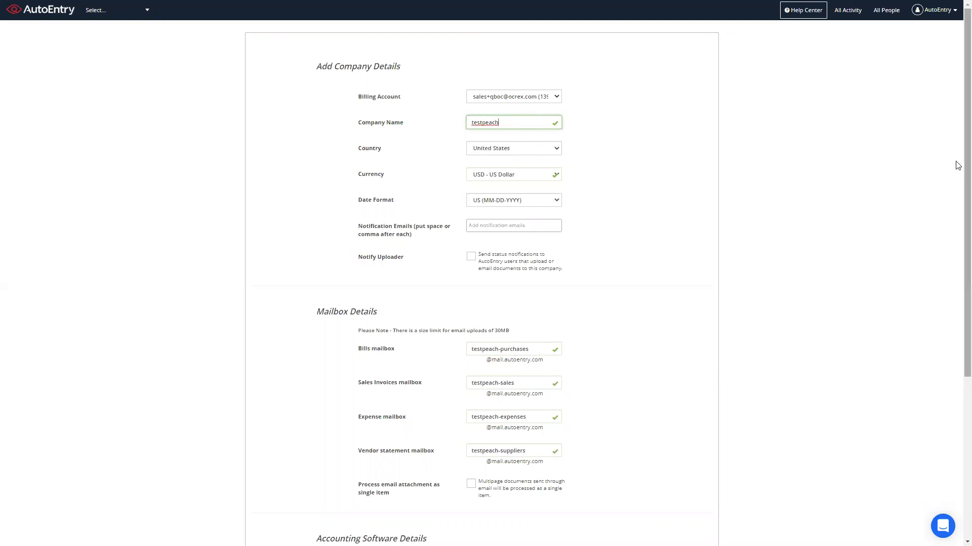
# Review the four mailbox names and the accounting software settings in the new company form, and leave it without creating the company
pyautogui.scroll(-2, 957, 163)
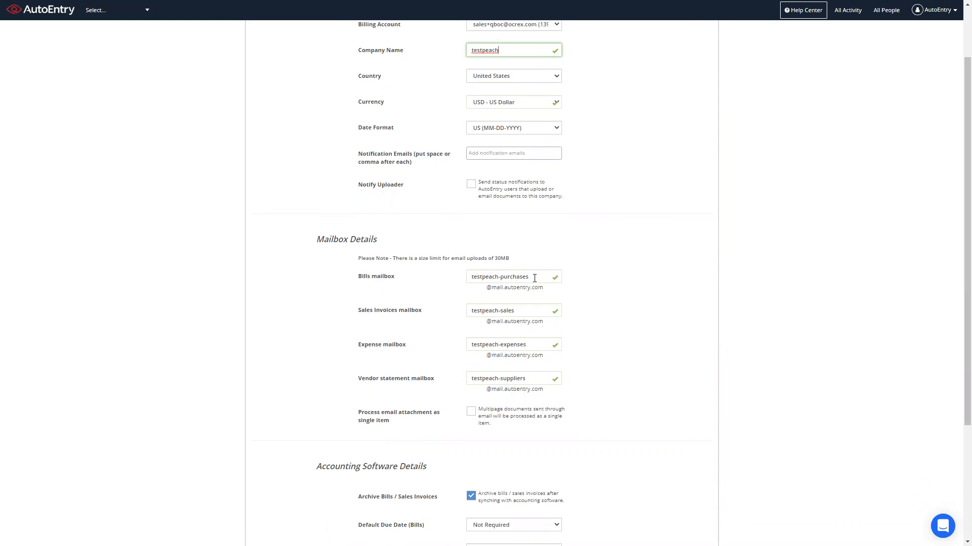
pyautogui.moveTo(534, 278); pyautogui.dragTo(456, 282)
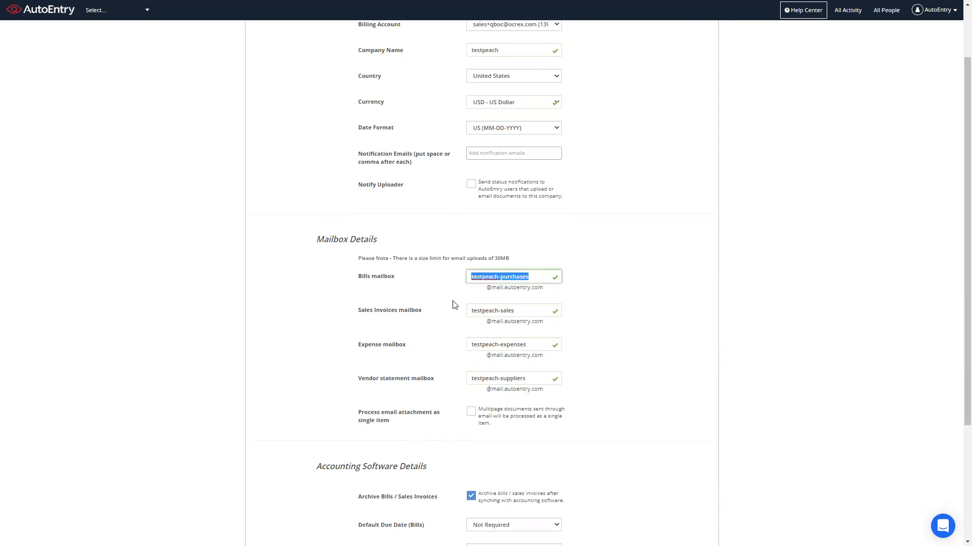
pyautogui.moveTo(521, 314); pyautogui.dragTo(457, 332)
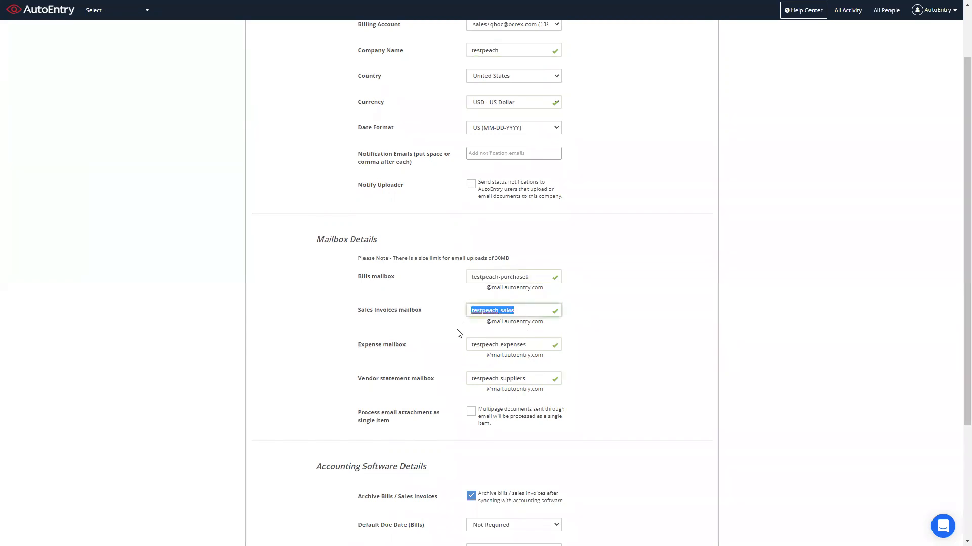
pyautogui.moveTo(537, 347); pyautogui.dragTo(467, 347)
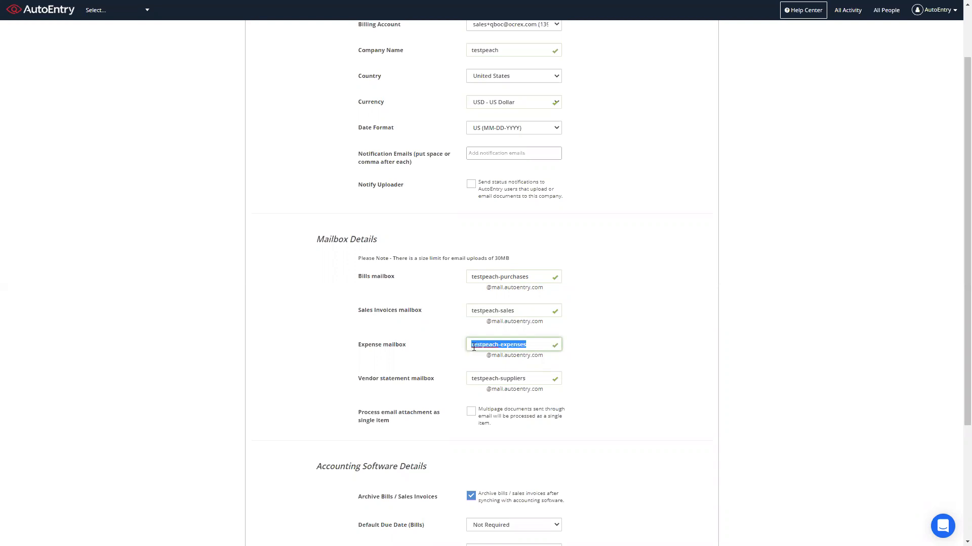
pyautogui.moveTo(531, 378); pyautogui.dragTo(466, 387)
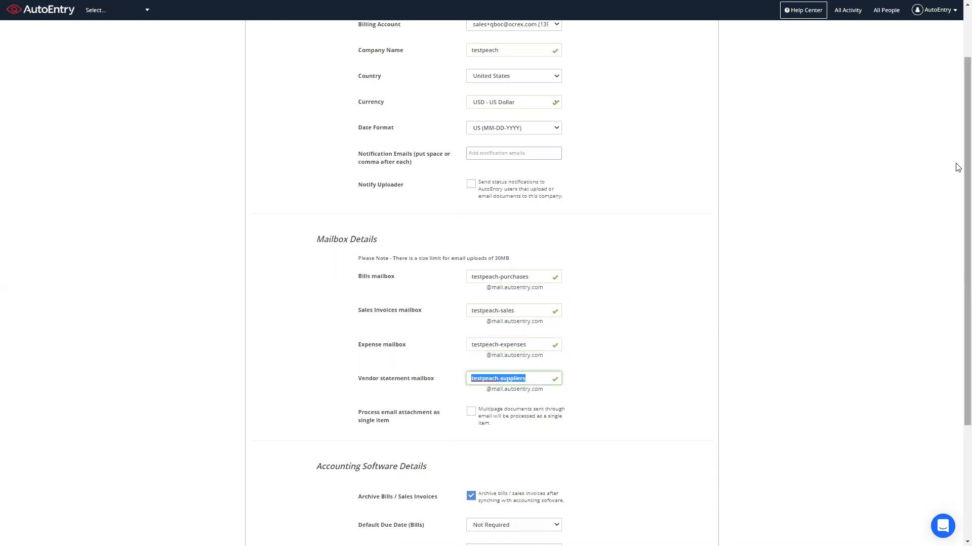
pyautogui.scroll(-2, 958, 209)
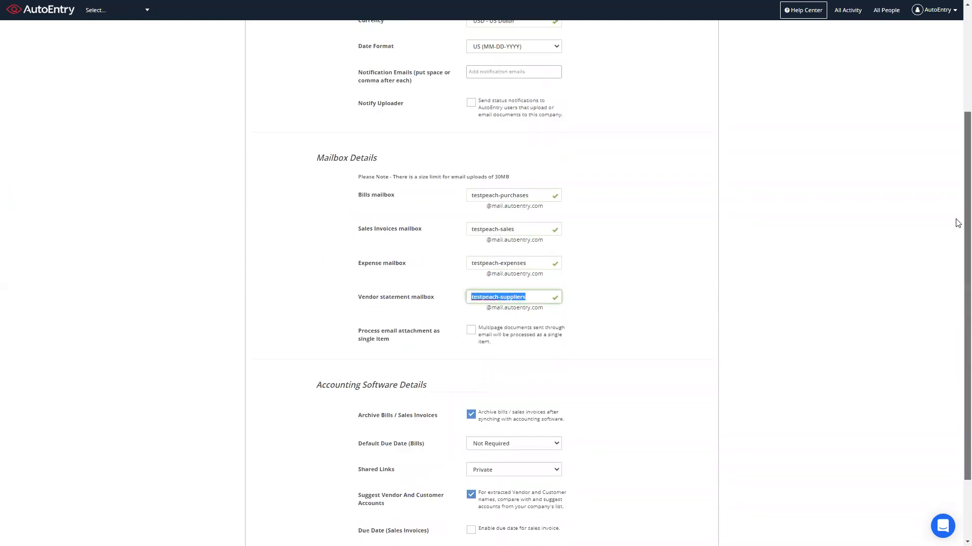
pyautogui.scroll(-2, 956, 219)
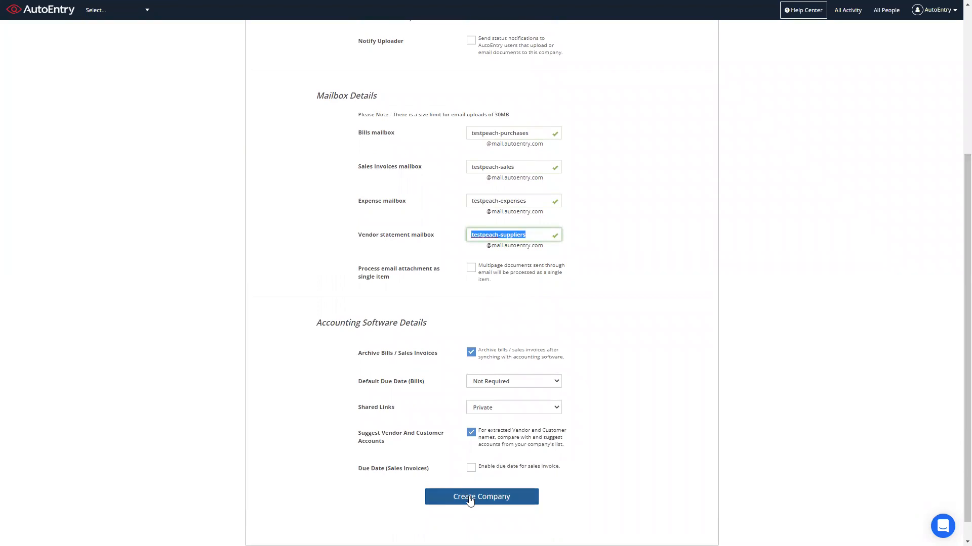
pyautogui.click(10, 13)
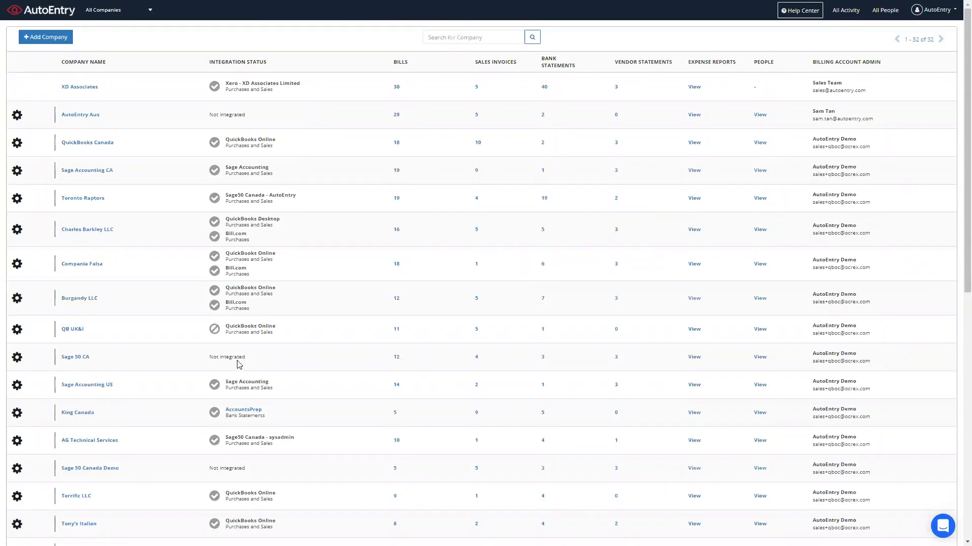
# View the accounting software integrations available for the Sage 50 CA company, and briefly bring up the support chat
pyautogui.click(74, 358)
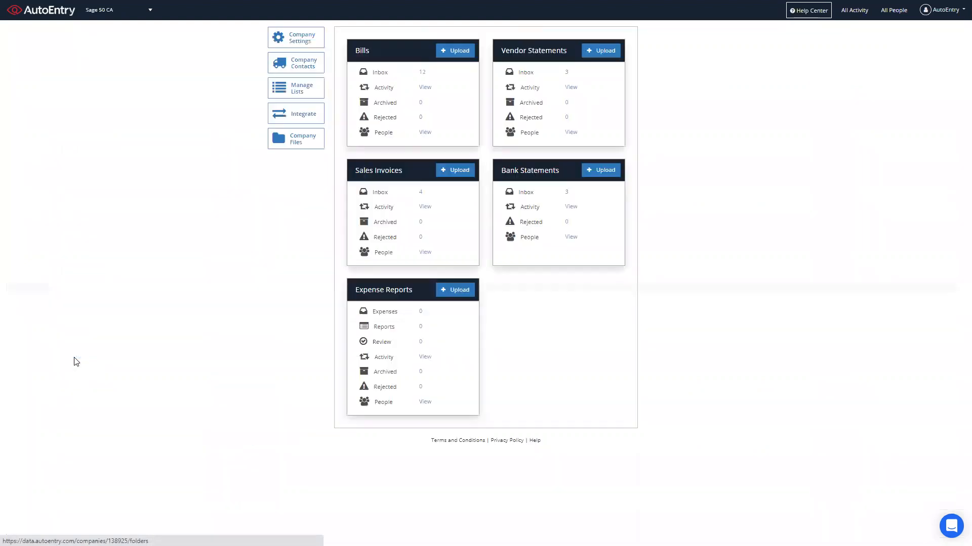
pyautogui.click(299, 114)
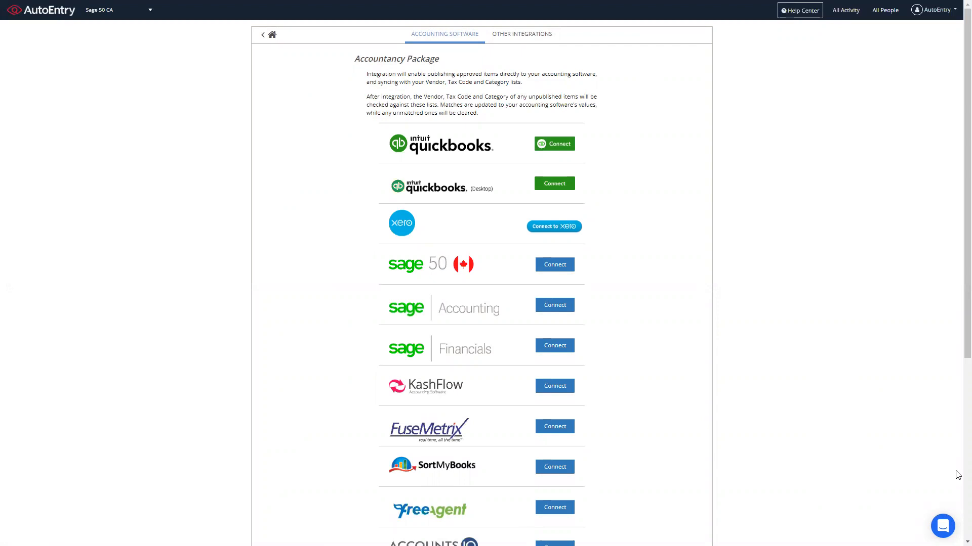
pyautogui.click(942, 526)
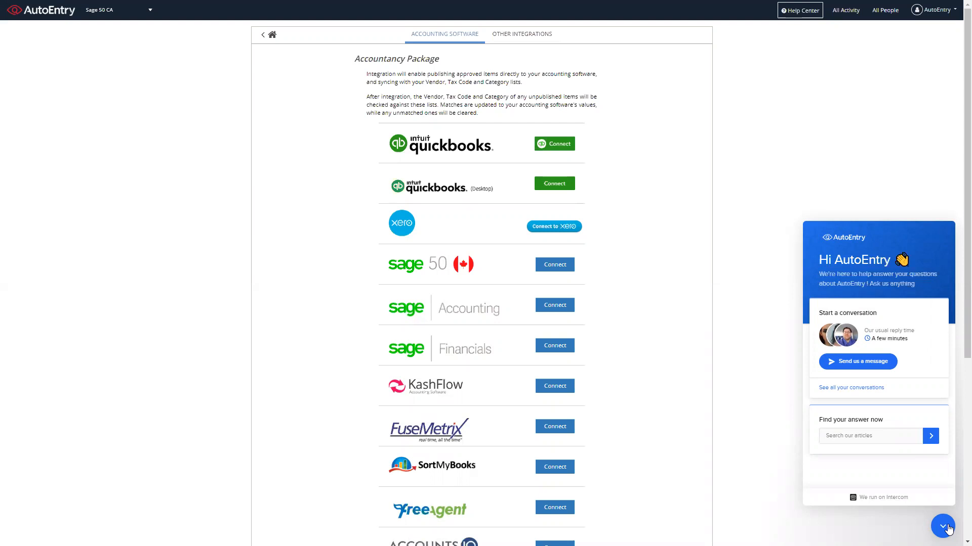
pyautogui.click(944, 527)
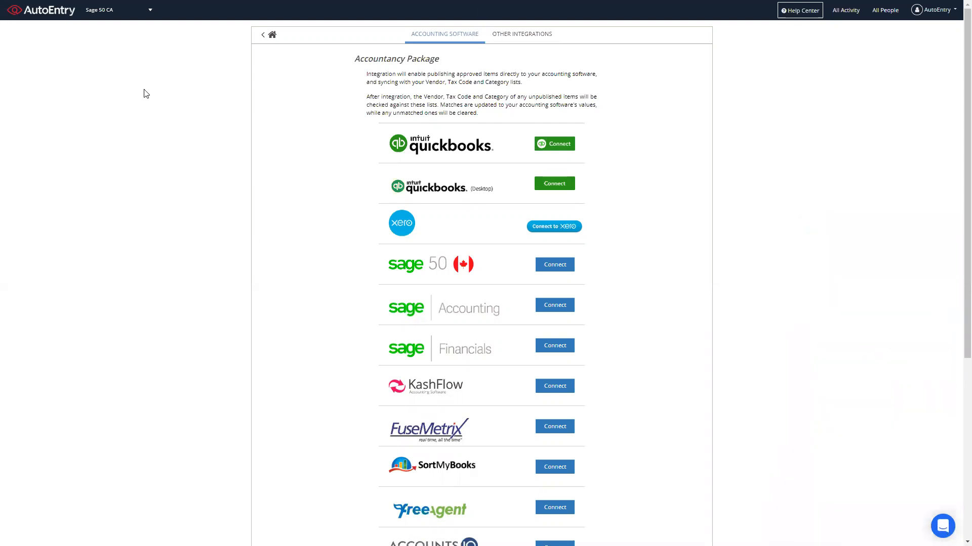
# Go back to the list of all companies and open Tony's Italian
pyautogui.click(13, 10)
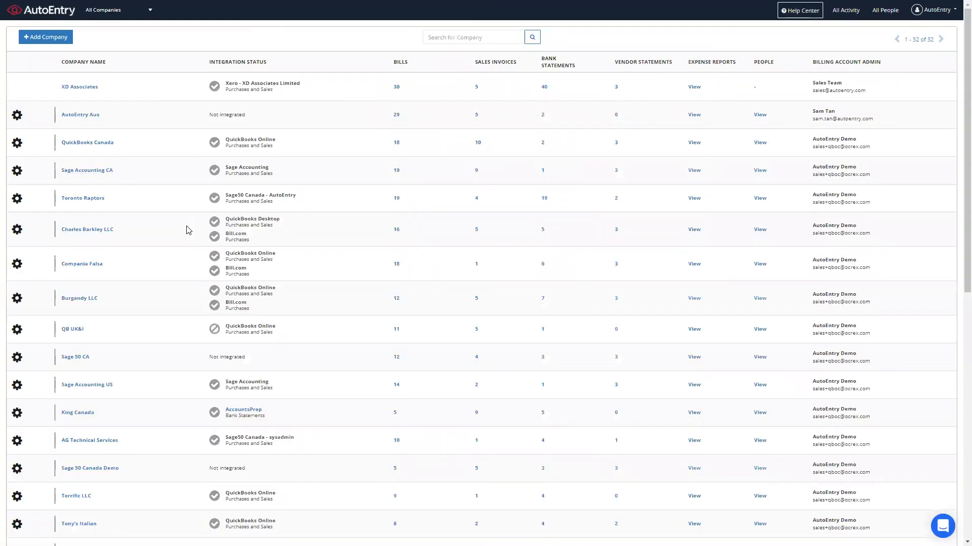
pyautogui.scroll(-2, 352, 394)
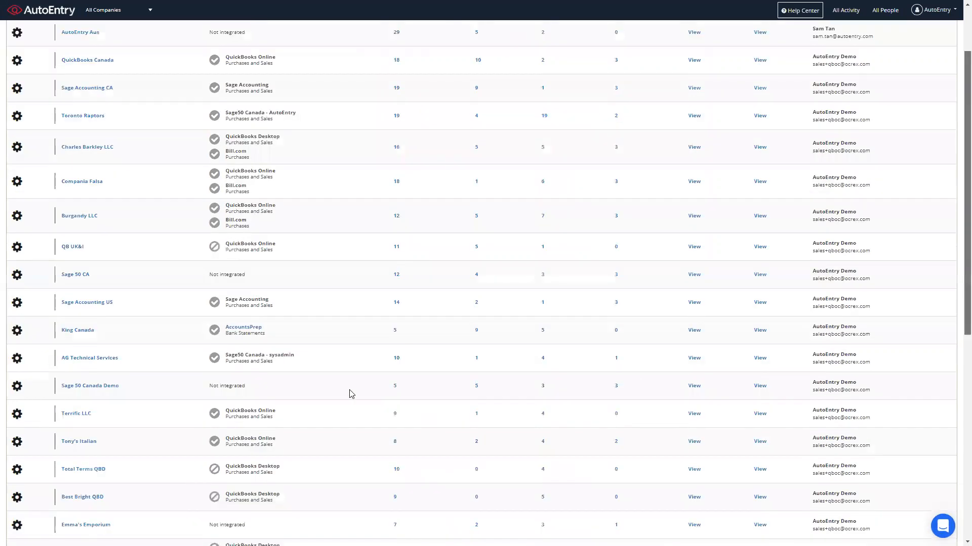
pyautogui.click(87, 434)
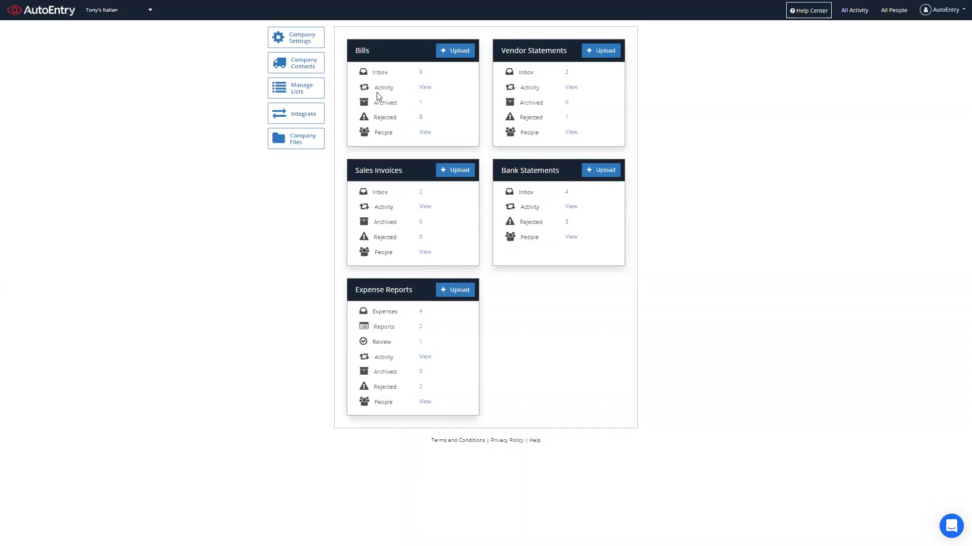
# Examine the upload options for bills, including the submission email address and line item capture, and close them without uploading anything
pyautogui.click(459, 50)
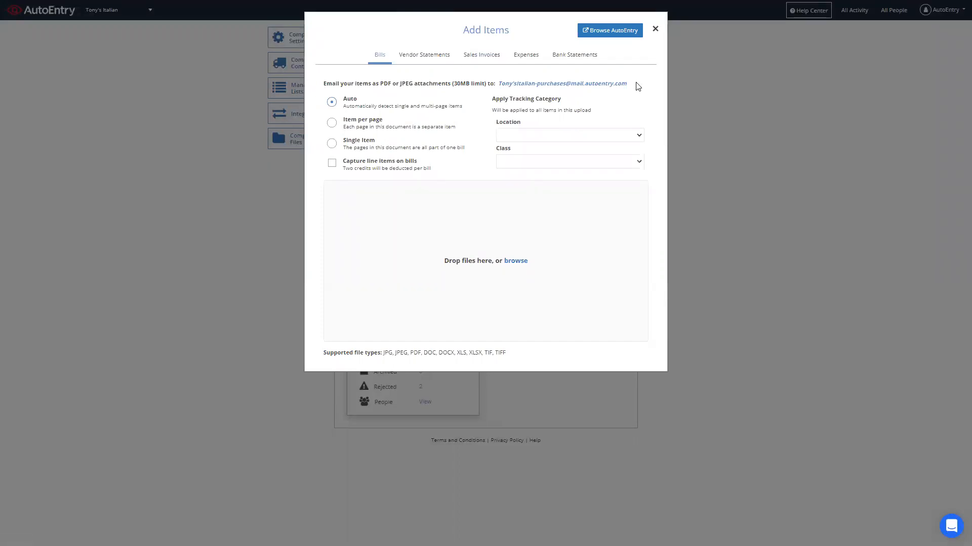
pyautogui.moveTo(635, 85); pyautogui.dragTo(498, 83)
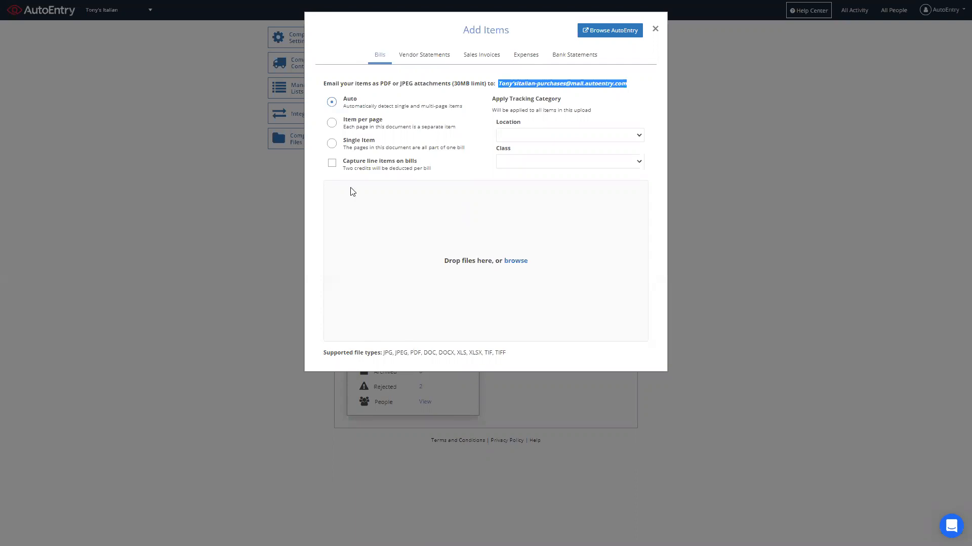
pyautogui.click(332, 167)
pyautogui.click(332, 167)
pyautogui.click(655, 29)
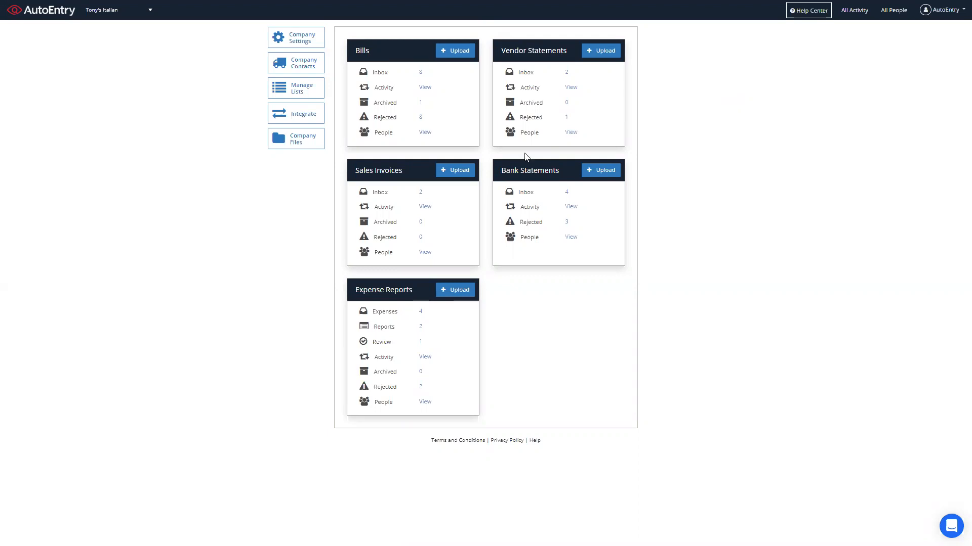
# Open the Saw Tec (Southampton) Ltd bill from the Bills inbox and search its vendor accounts for "Saw" without assigning one
pyautogui.click(382, 73)
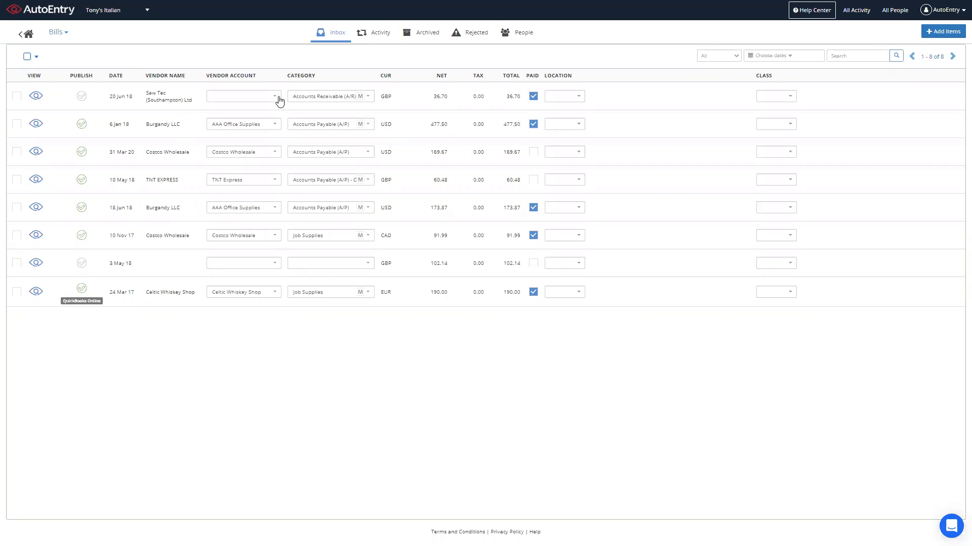
pyautogui.click(34, 100)
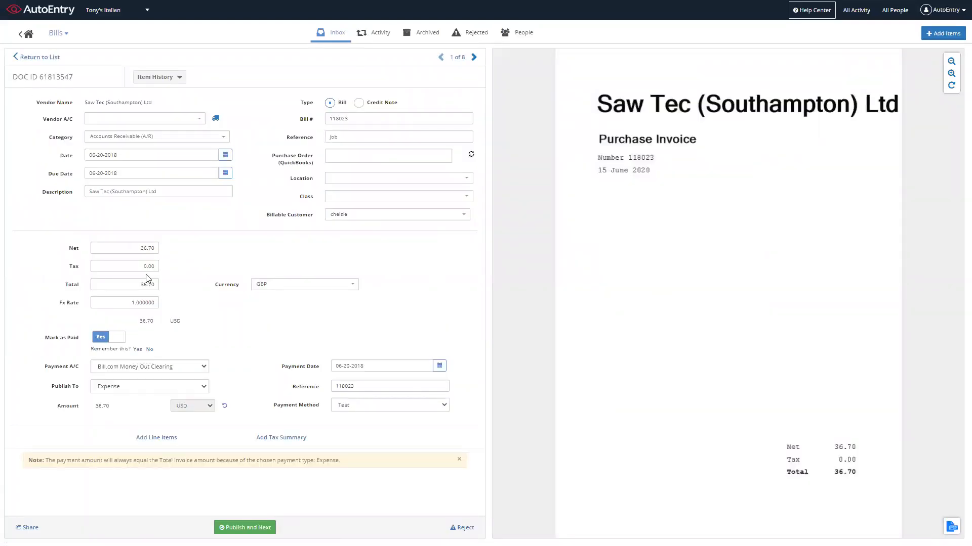
pyautogui.click(199, 123)
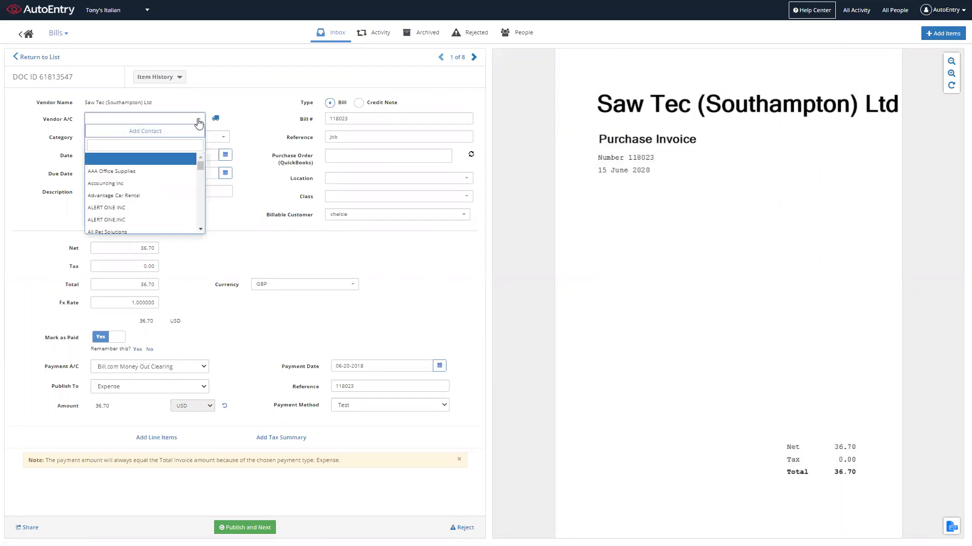
pyautogui.write('Saw')
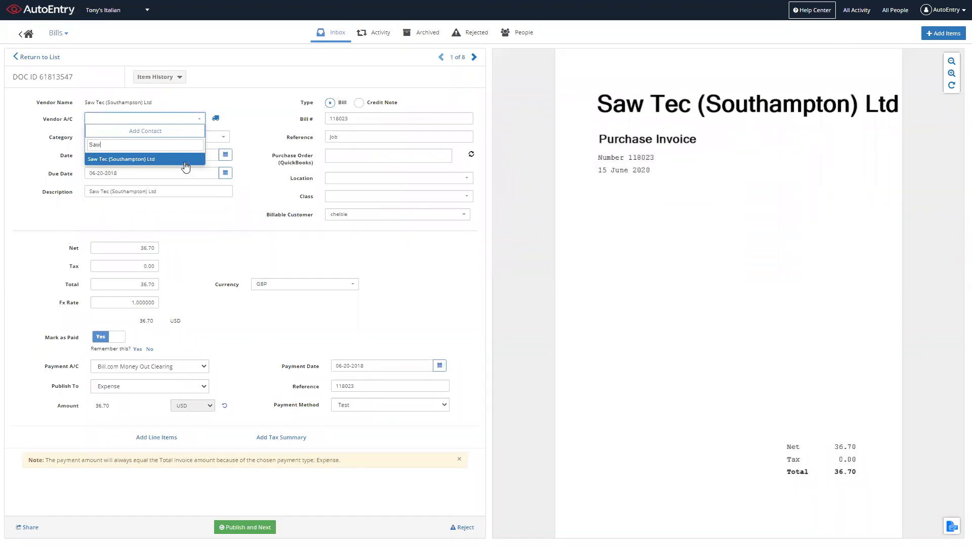
pyautogui.click(265, 127)
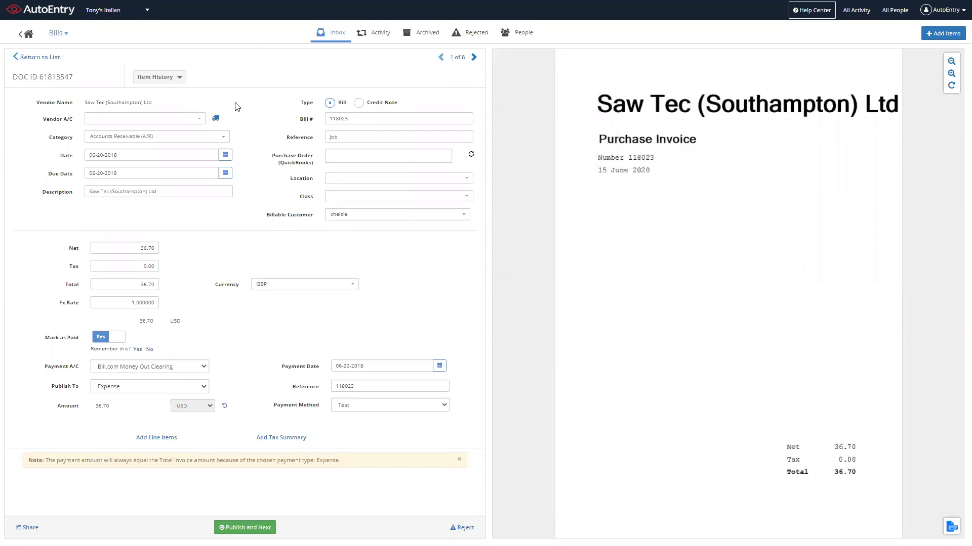
# View the general vendor settings reached from the Saw Tec bill, and return to the Bills inbox list
pyautogui.click(215, 119)
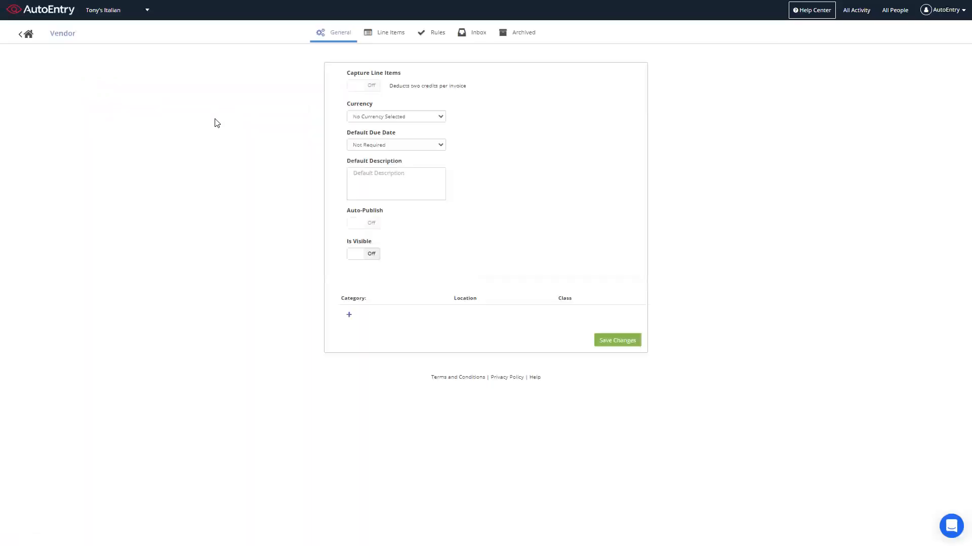
pyautogui.moveTo(350, 93)
pyautogui.click(29, 35)
pyautogui.click(359, 129)
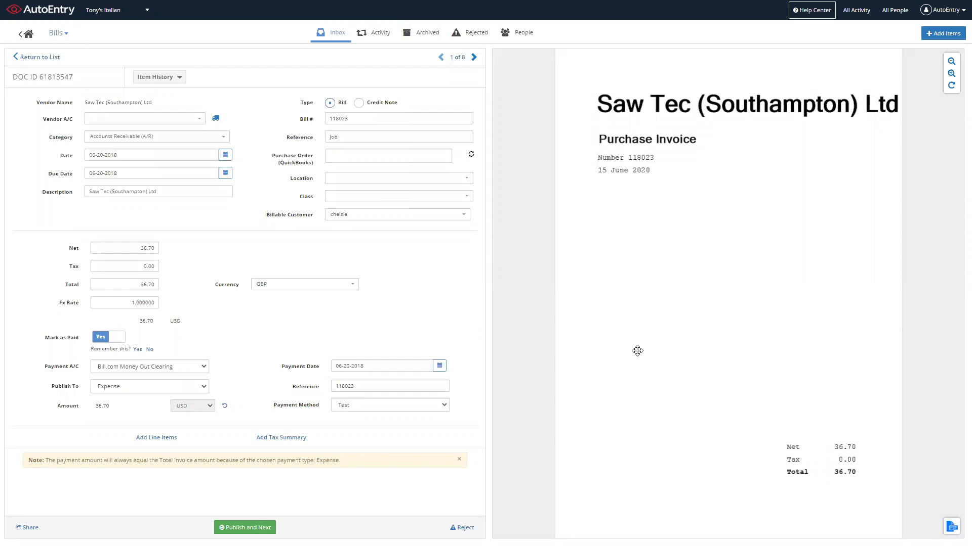
pyautogui.click(39, 58)
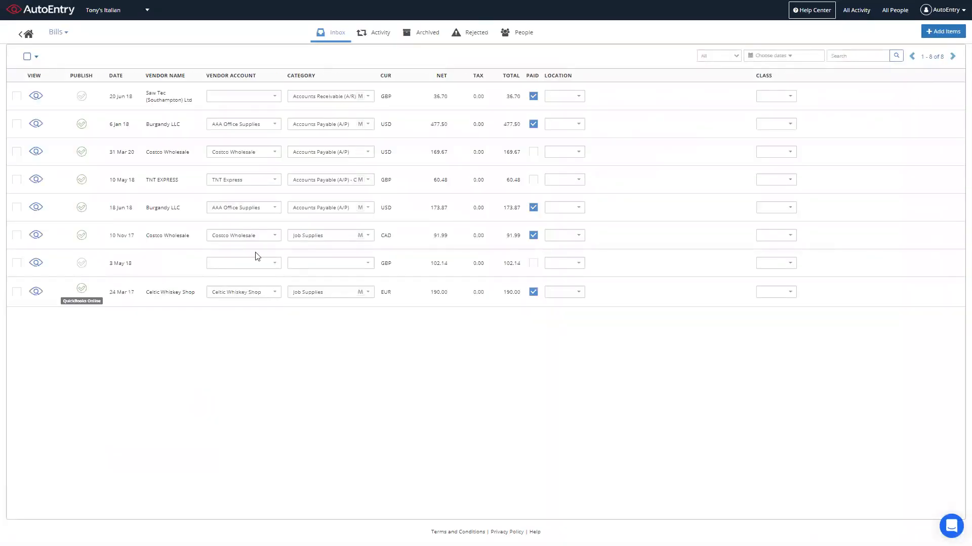
# Select all bills in the inbox, view the bulk actions available for them, and clear the selection
pyautogui.click(28, 57)
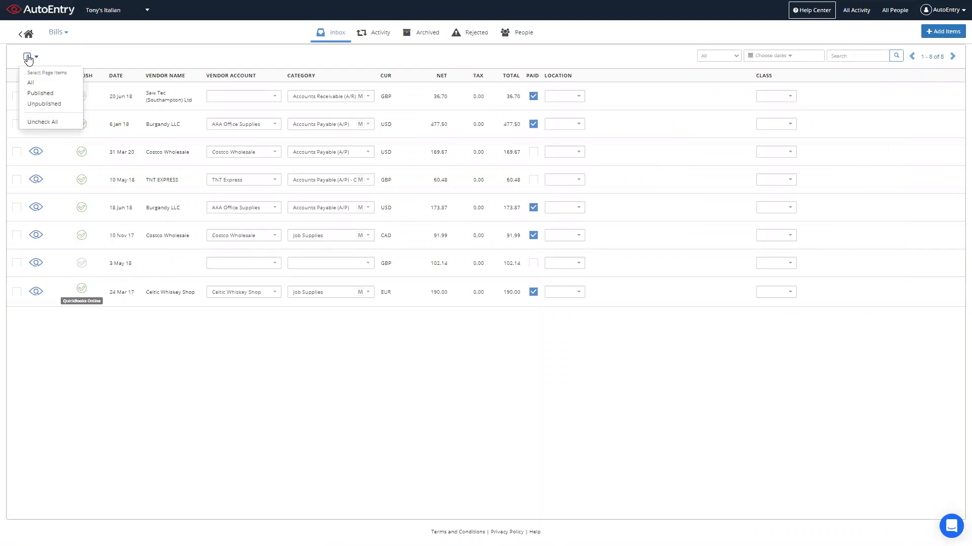
pyautogui.click(31, 84)
pyautogui.click(53, 75)
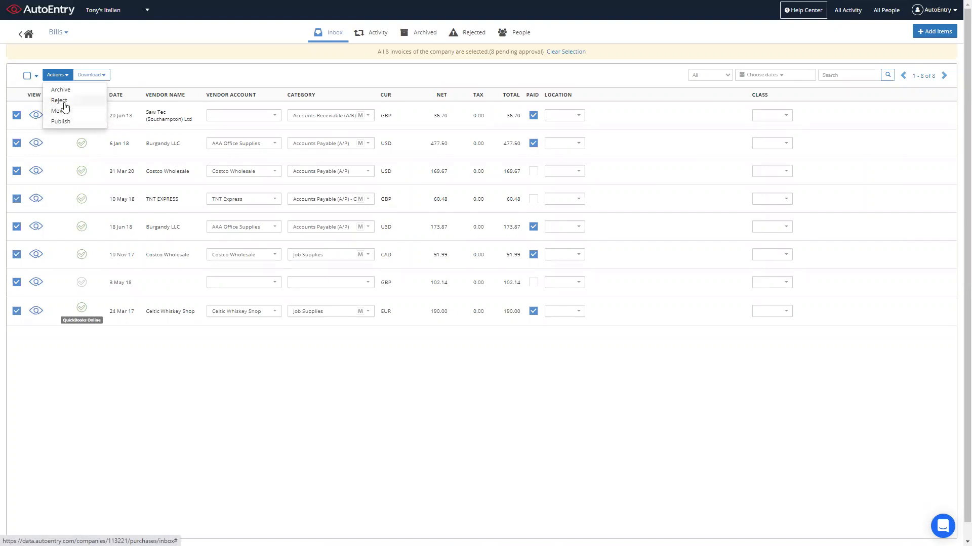
pyautogui.click(32, 76)
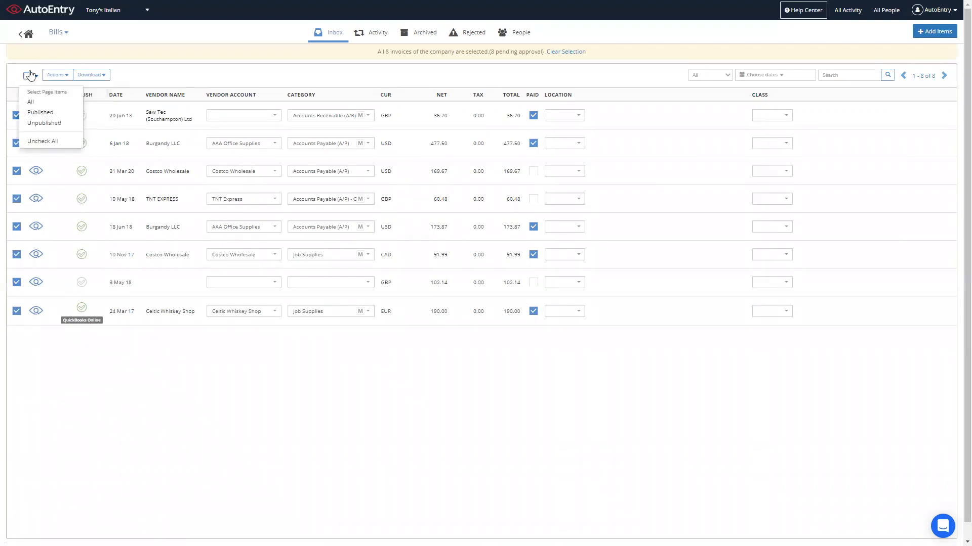
pyautogui.click(37, 142)
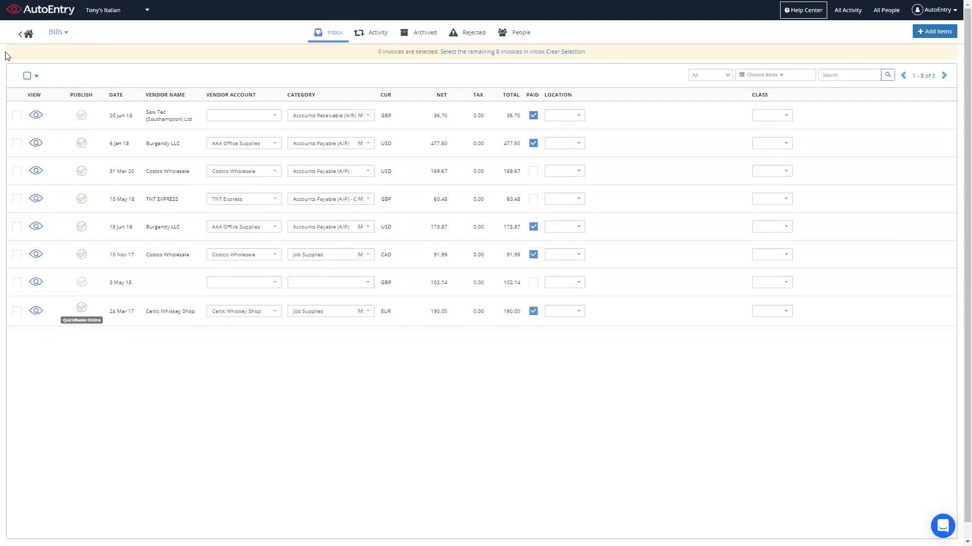
# Return to the Tony's Italian overview and open its Sales Invoices inbox
pyautogui.click(28, 34)
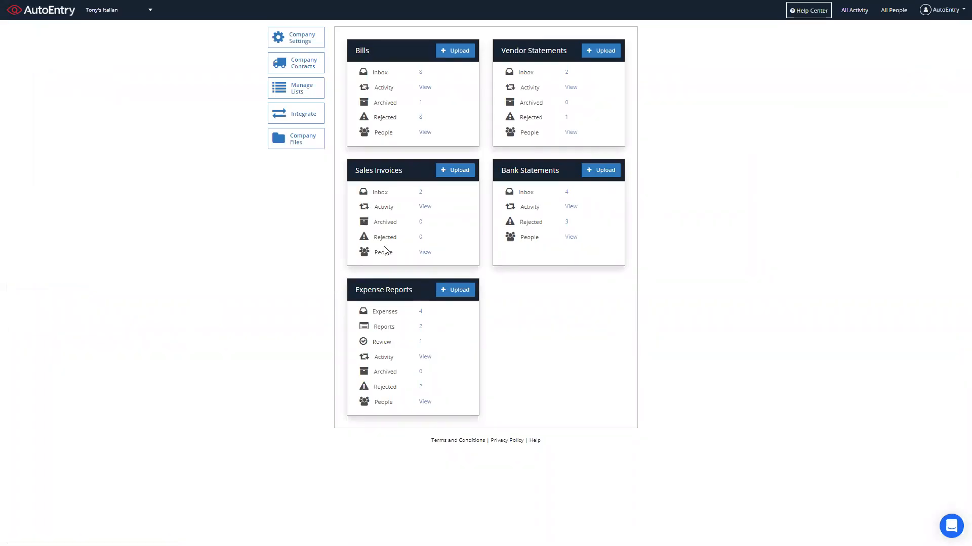
pyautogui.click(385, 194)
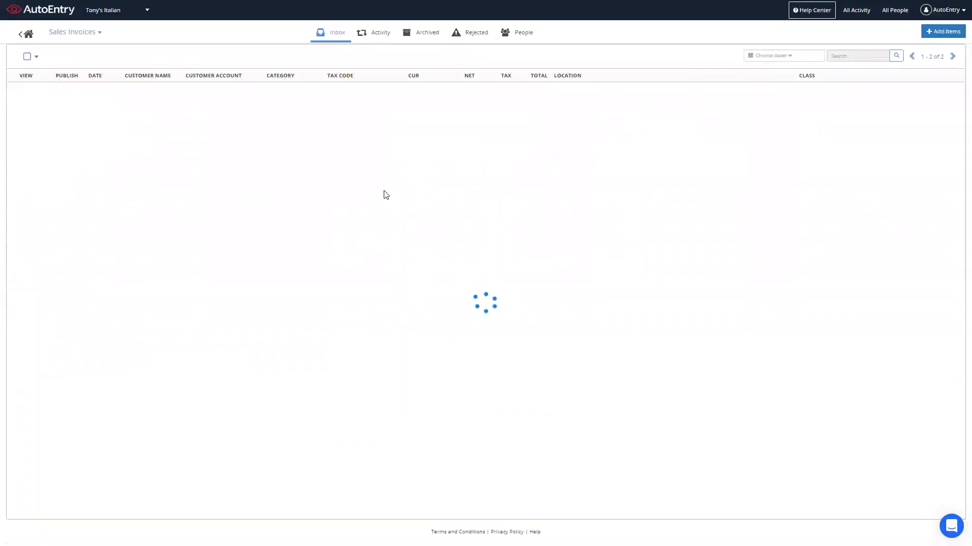
# View the details of invoice 1015 in the Sales Invoices inbox, and return to the Tony's Italian overview
pyautogui.click(37, 121)
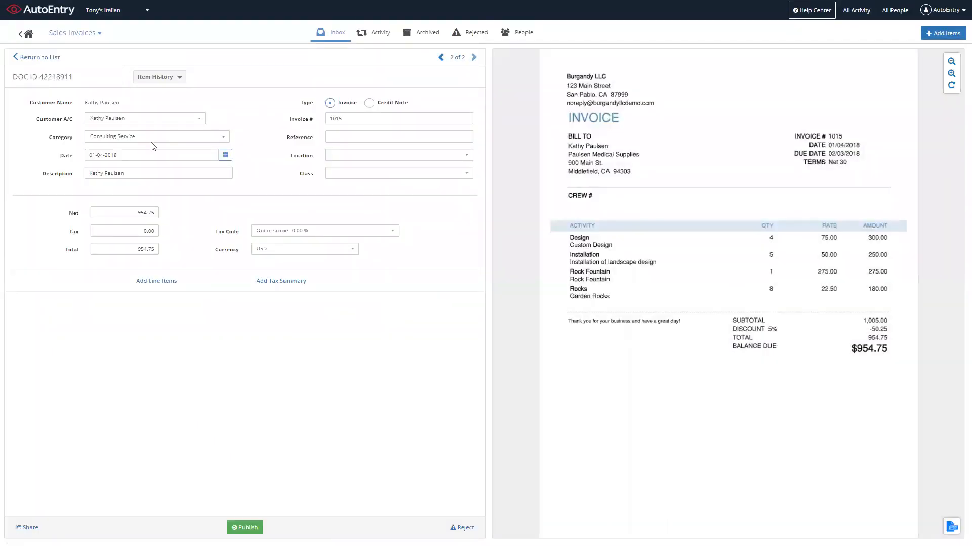
pyautogui.click(23, 35)
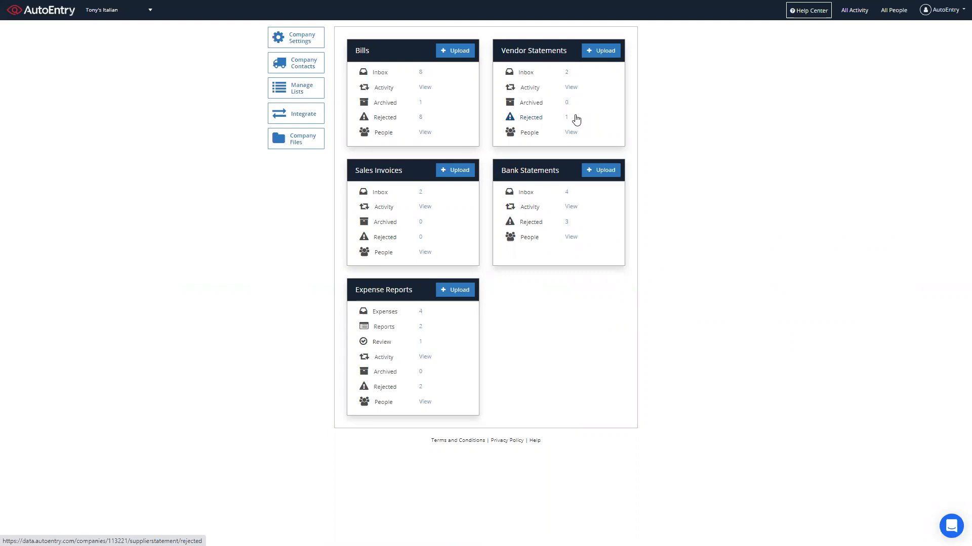
# Open the Saw Tec (Southampton) Ltd vendor statement and view its reconciliation and the matching-bill search for line 118476 without searching
pyautogui.click(532, 74)
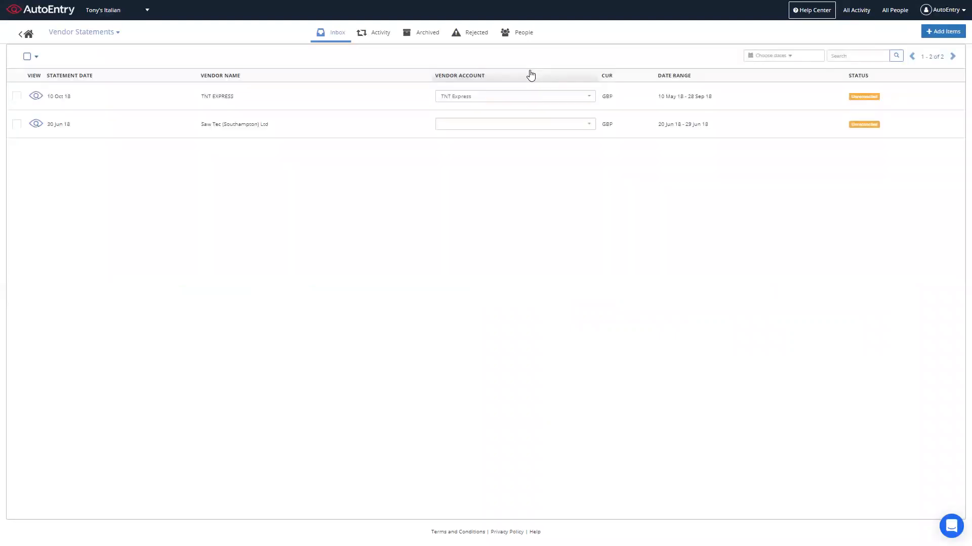
pyautogui.click(33, 127)
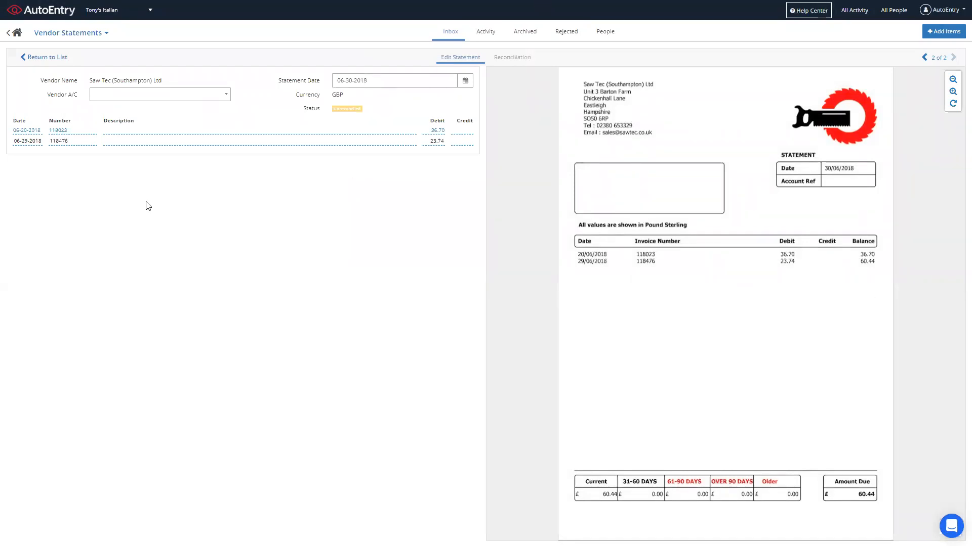
pyautogui.click(506, 59)
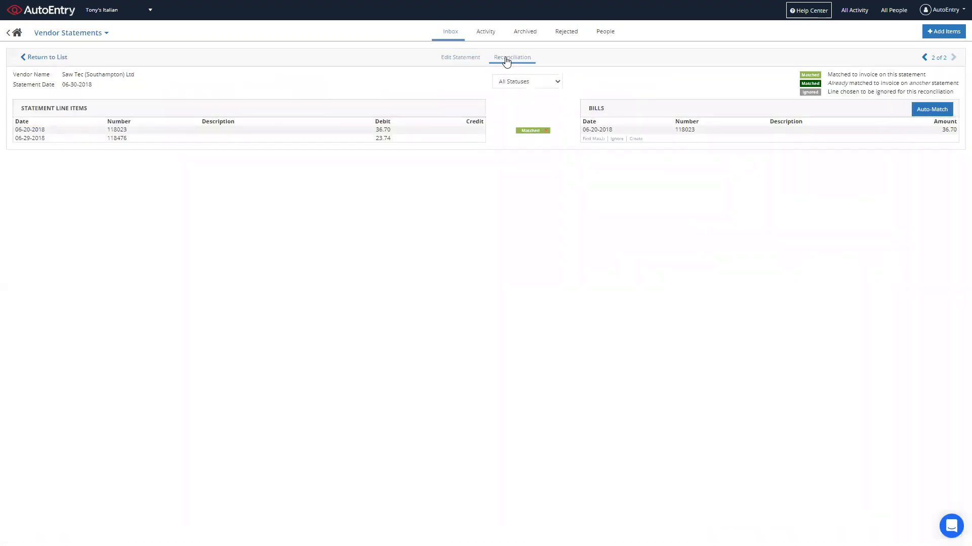
pyautogui.click(602, 139)
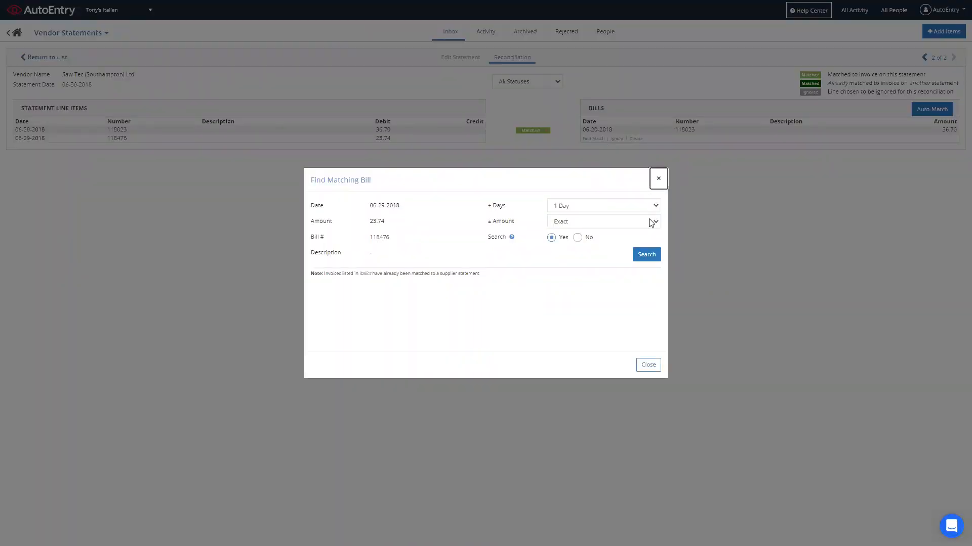
pyautogui.click(648, 364)
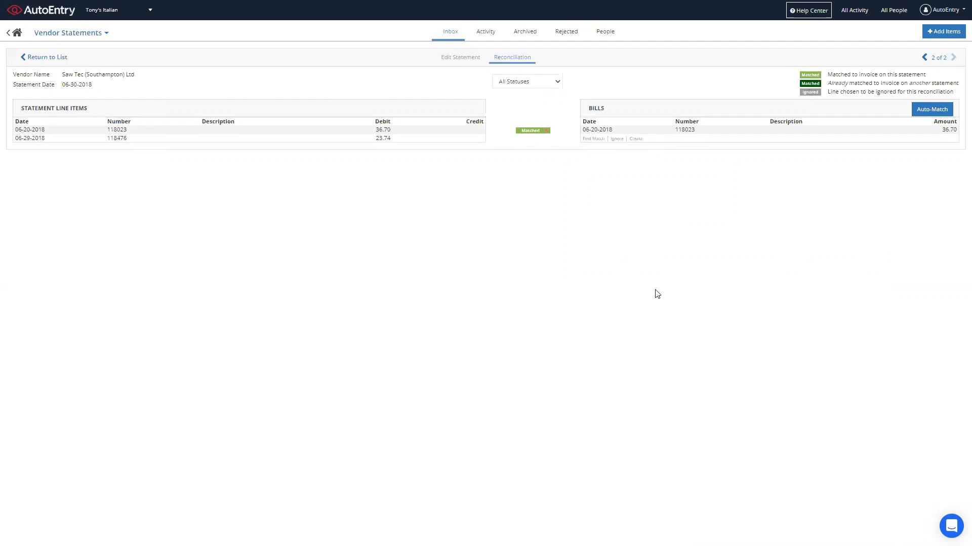
# Return to the Tony's Italian overview, open its expenses list and view the report options for the Advantage Car Rental expense
pyautogui.click(29, 59)
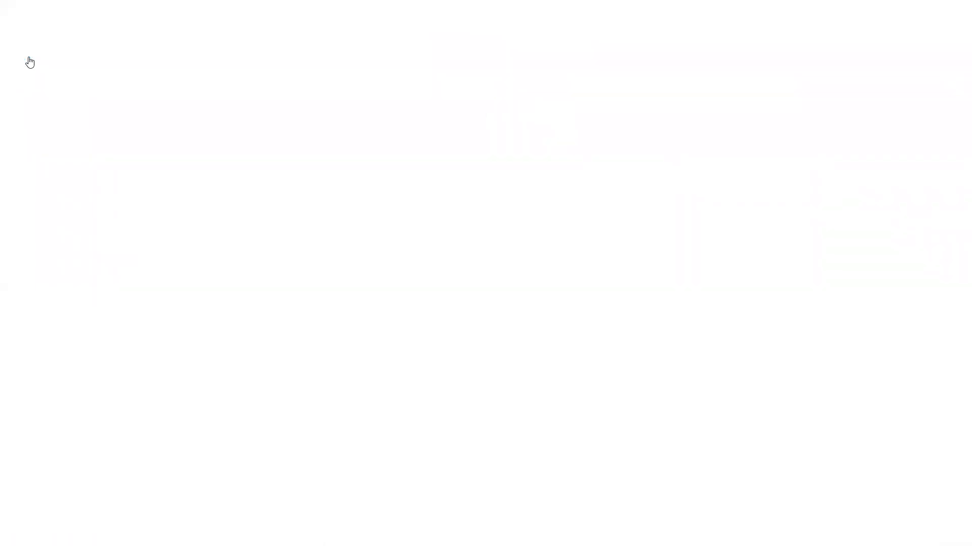
pyautogui.click(29, 36)
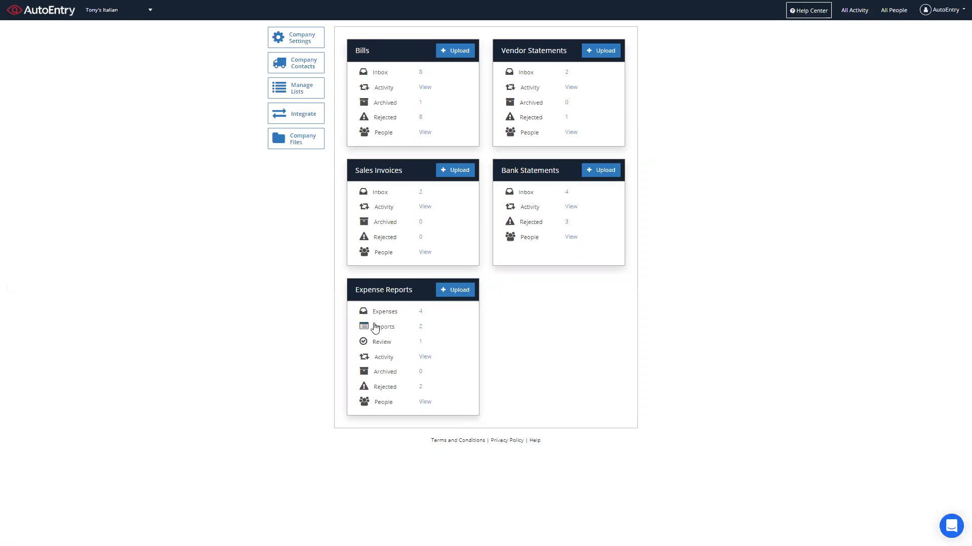
pyautogui.click(392, 314)
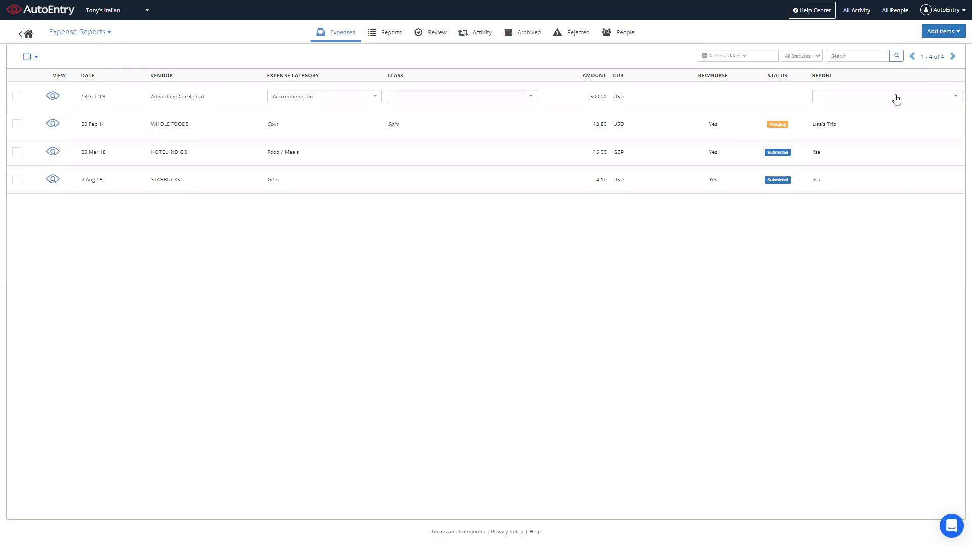
pyautogui.click(955, 99)
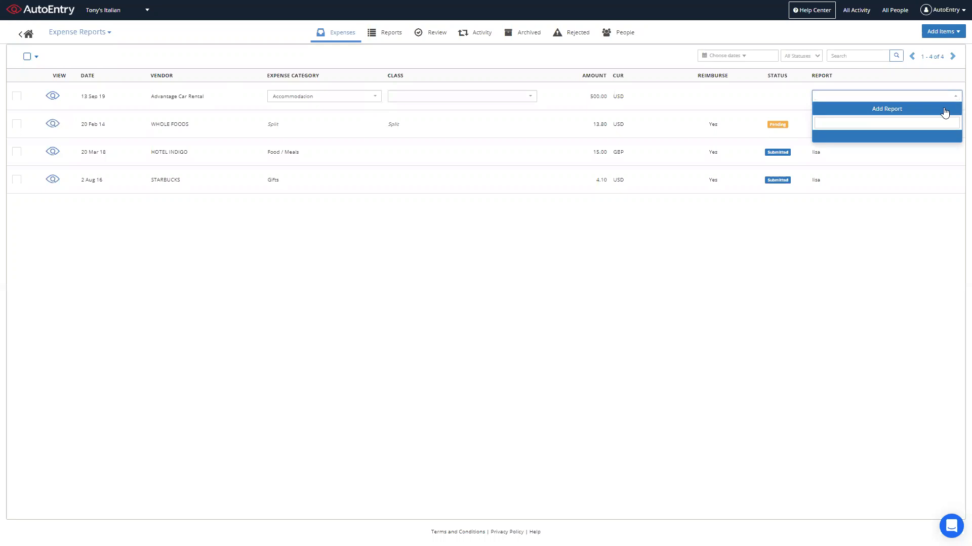
# View the new mileage expense form without saving anything, and open the Reports list of Expense Reports
pyautogui.click(953, 34)
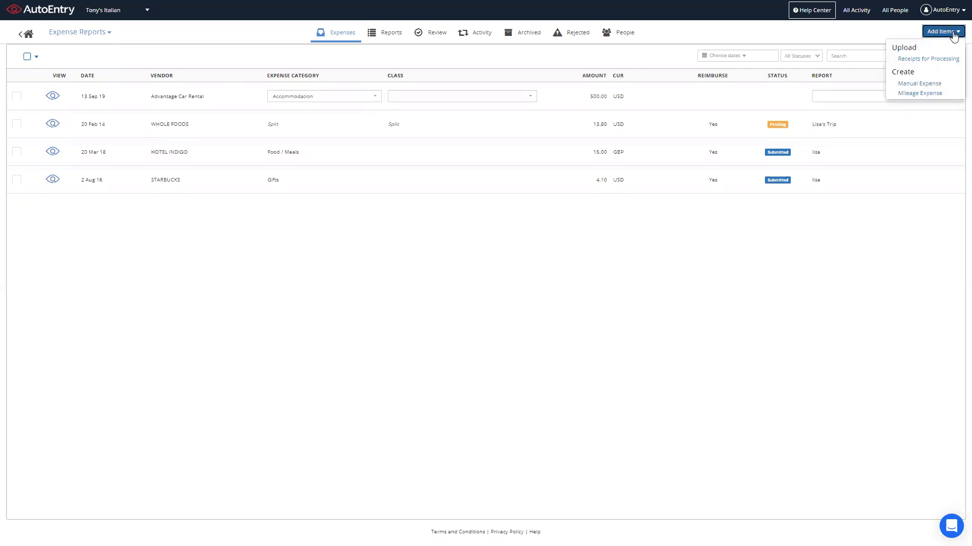
pyautogui.click(937, 94)
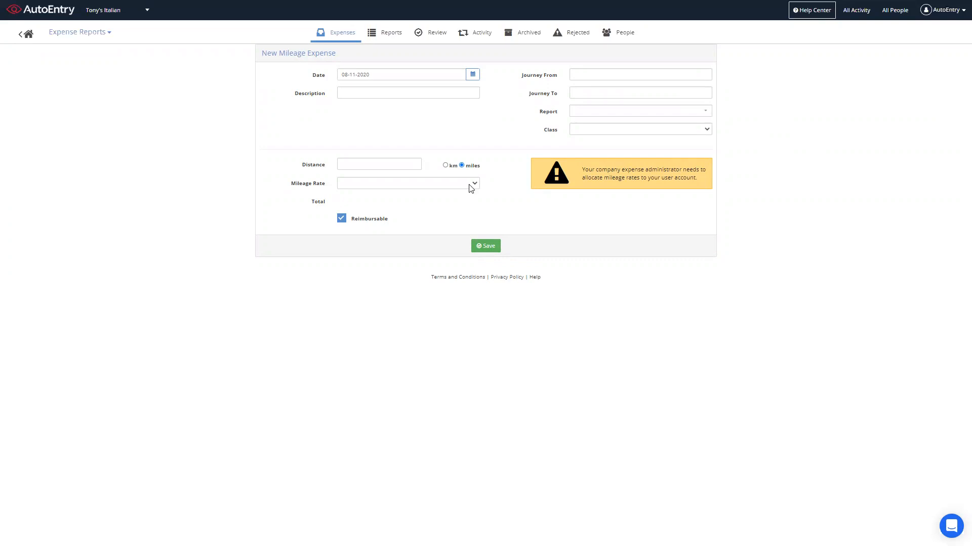
pyautogui.click(326, 40)
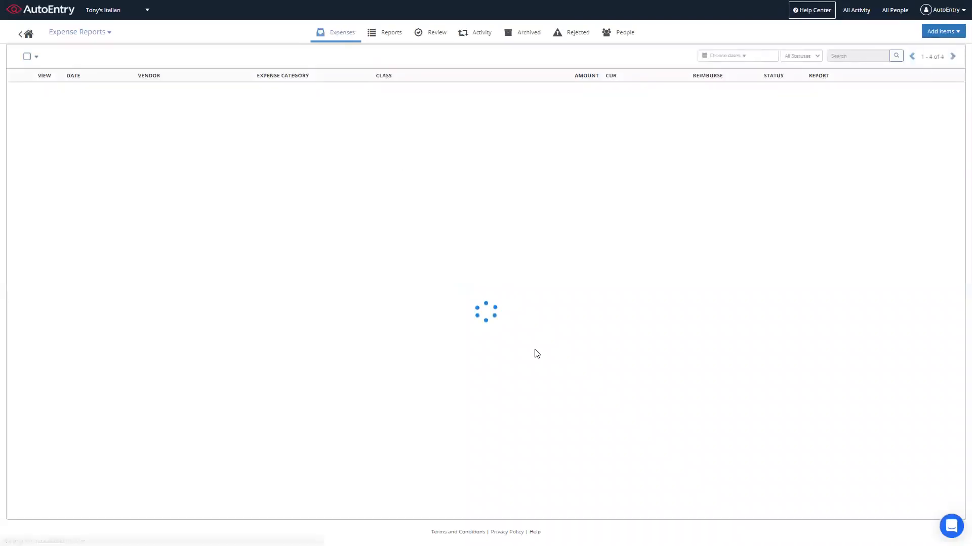
pyautogui.click(400, 35)
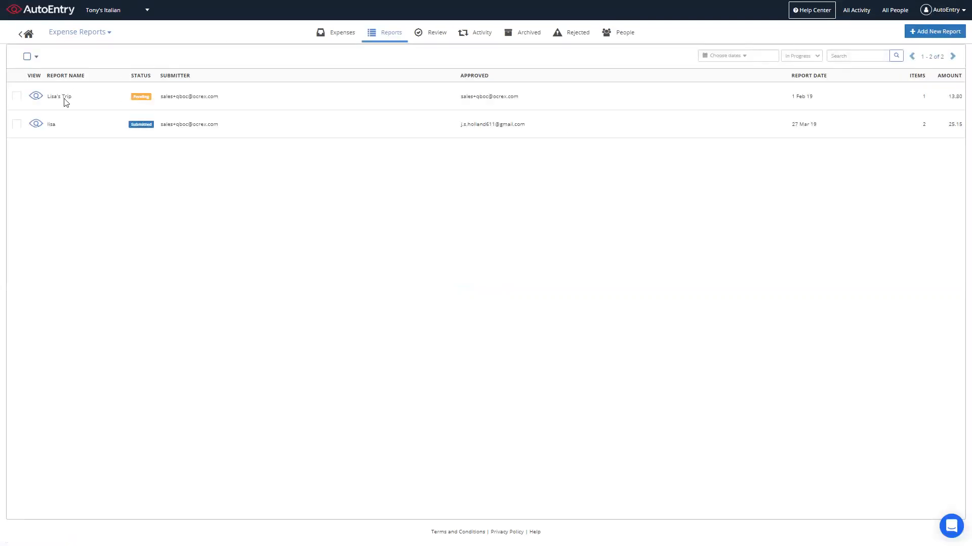
# Return to the list of all companies, open Burgandy LLC and view its expenses
pyautogui.click(12, 10)
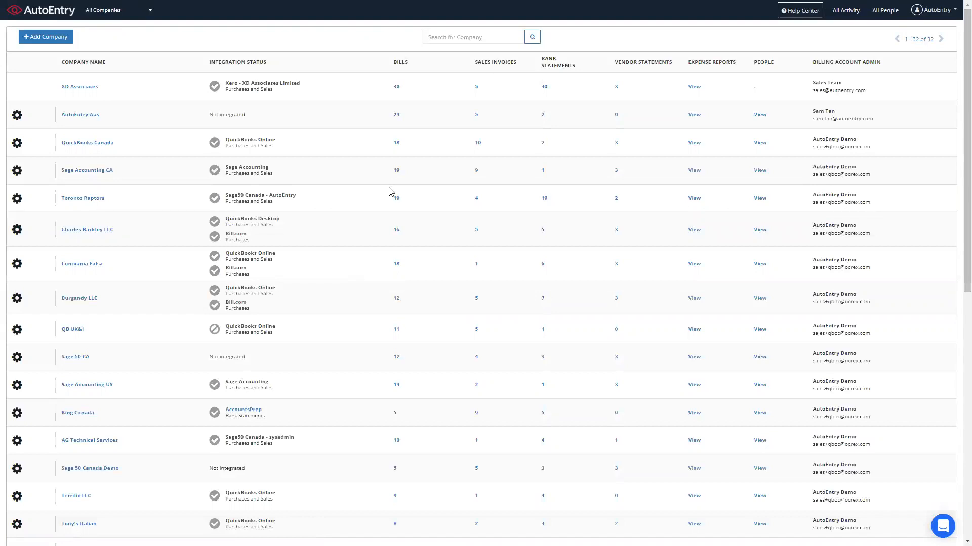
pyautogui.click(82, 298)
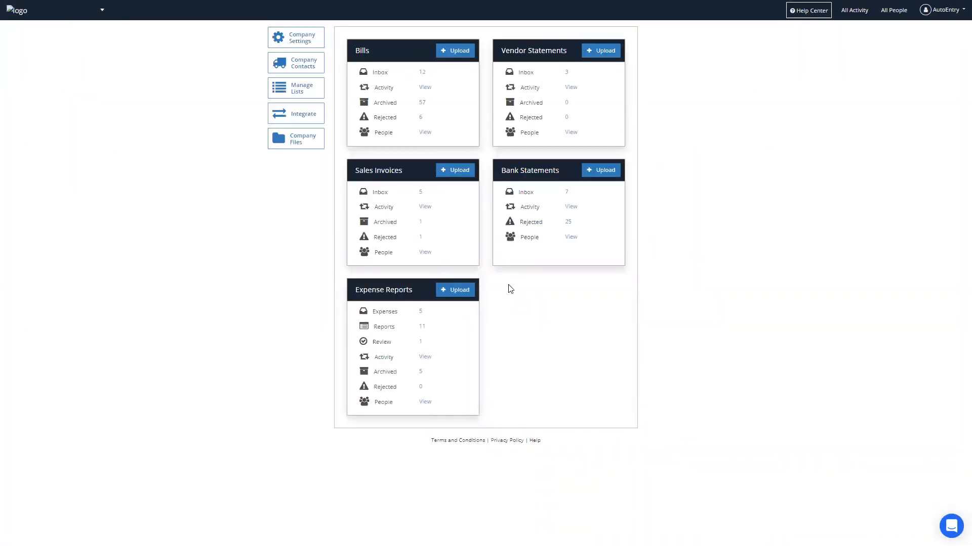
pyautogui.click(375, 313)
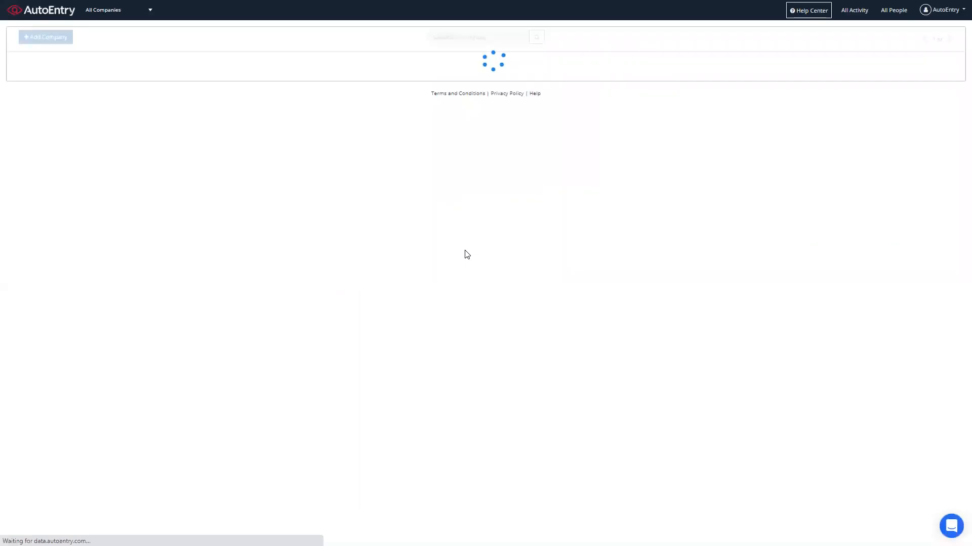
# Open Jabberwocky Gym from the list of all companies and view its expense reports
pyautogui.scroll(-7, 957, 344)
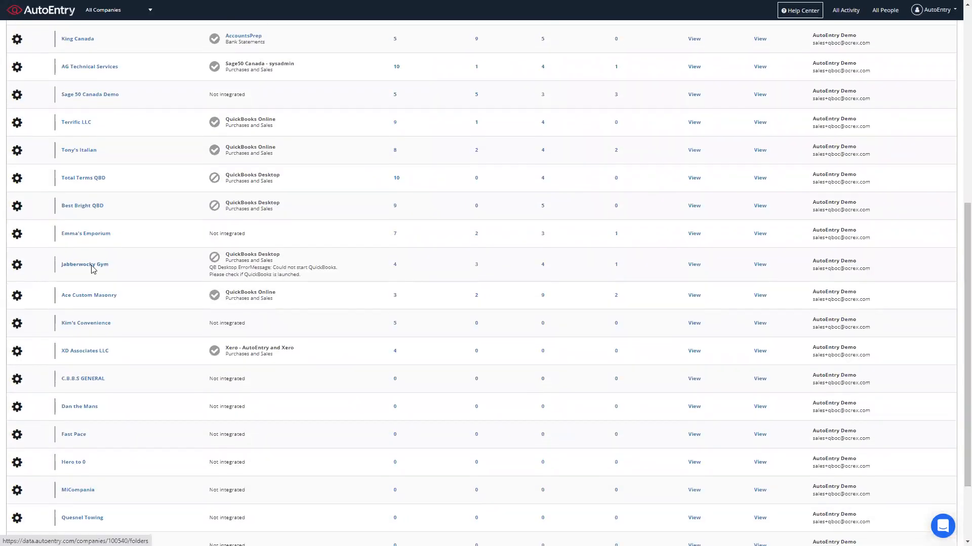
pyautogui.click(89, 268)
pyautogui.click(358, 326)
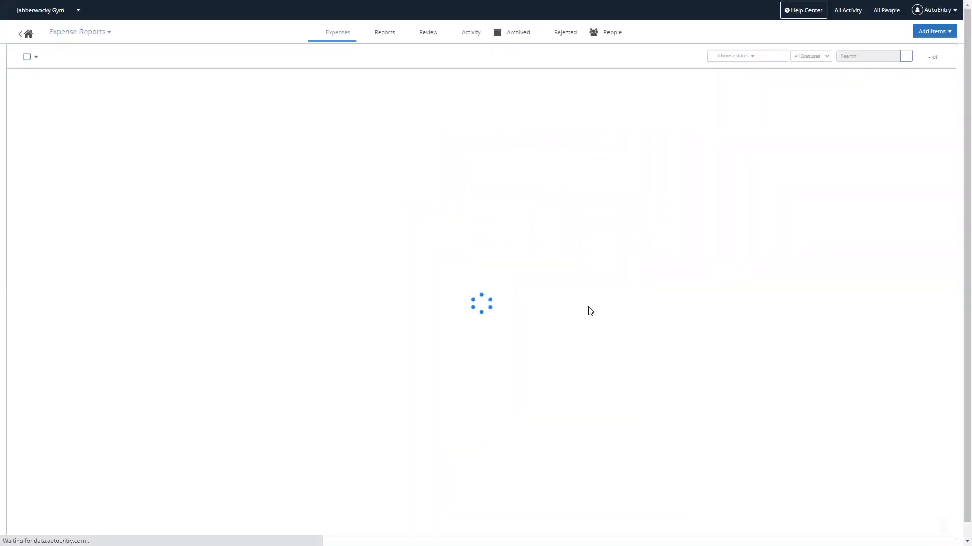
pyautogui.click(383, 37)
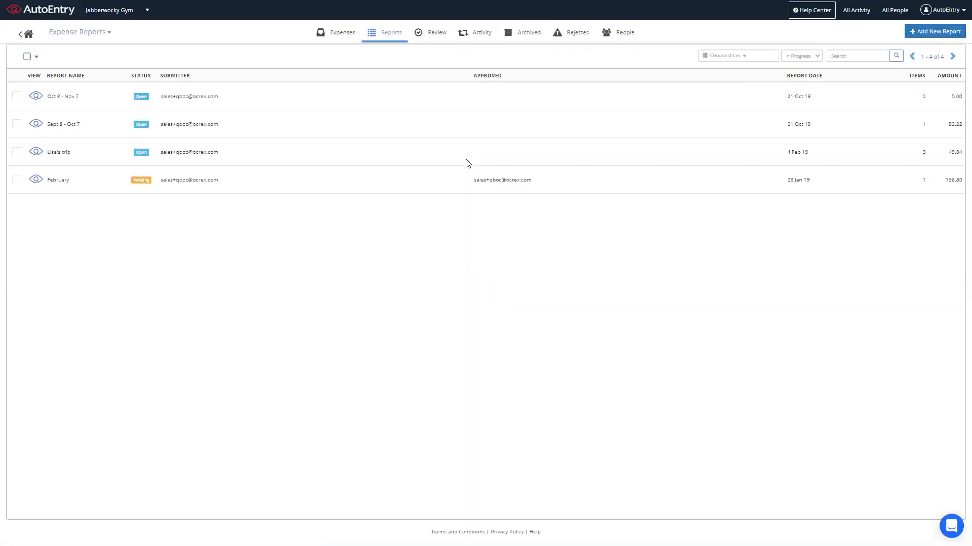
# Open the trip report dated 4 Feb 19, view the approver choices for submitting it, and cancel the submission
pyautogui.click(36, 152)
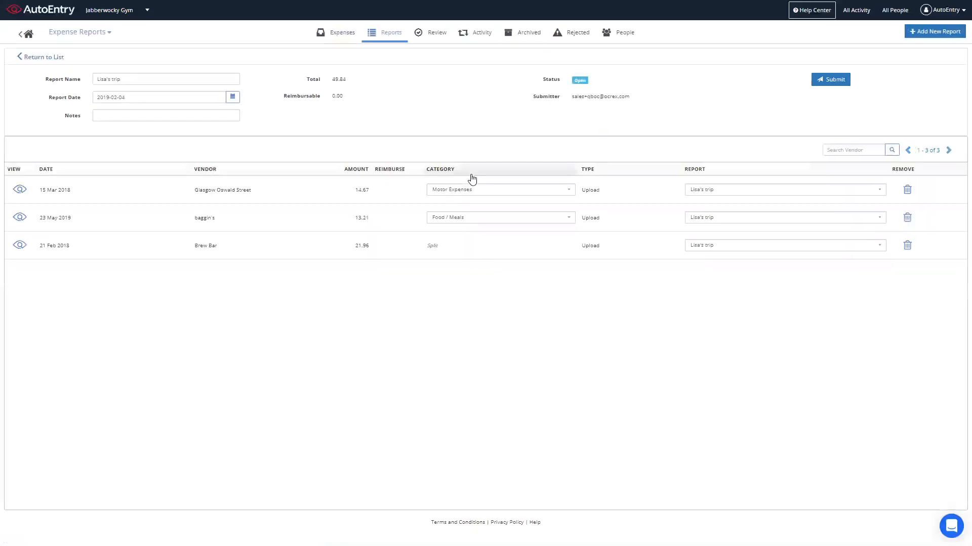
pyautogui.click(844, 81)
pyautogui.click(537, 58)
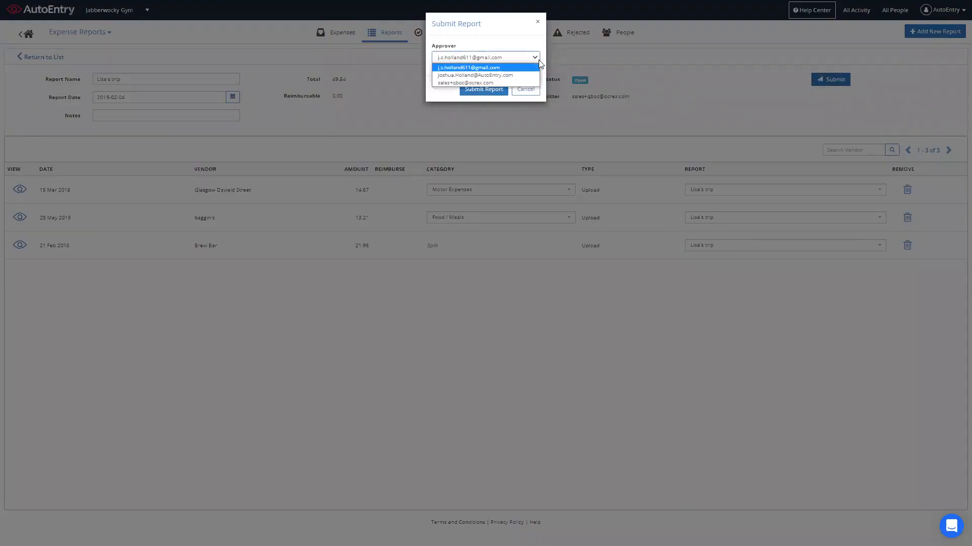
pyautogui.click(535, 90)
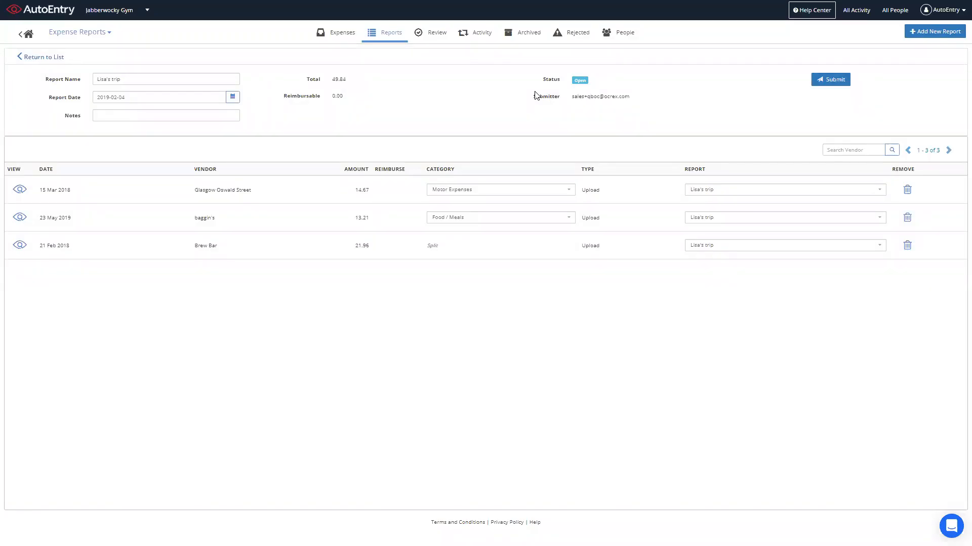
# Open the pending February report from the expense reports awaiting review and view its SAN CARLO expense
pyautogui.click(435, 43)
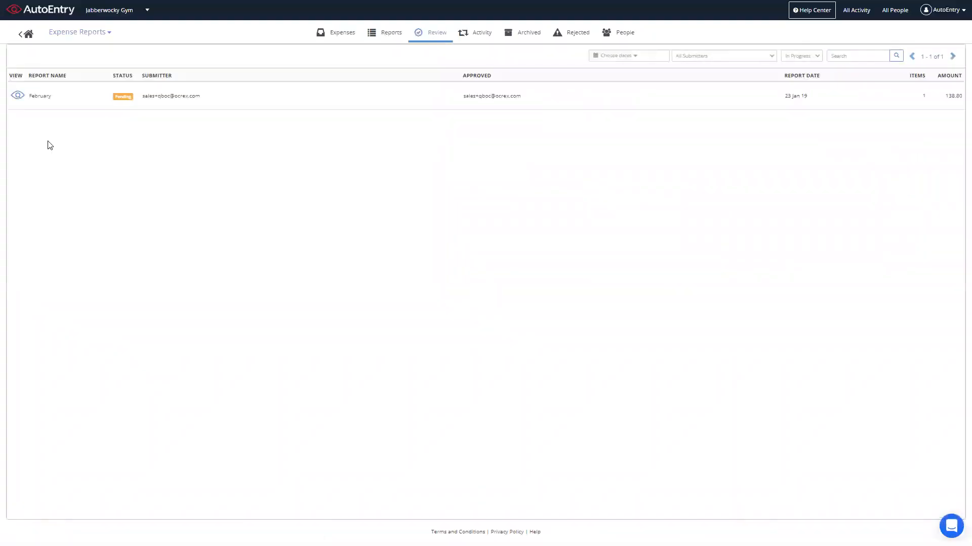
pyautogui.click(17, 95)
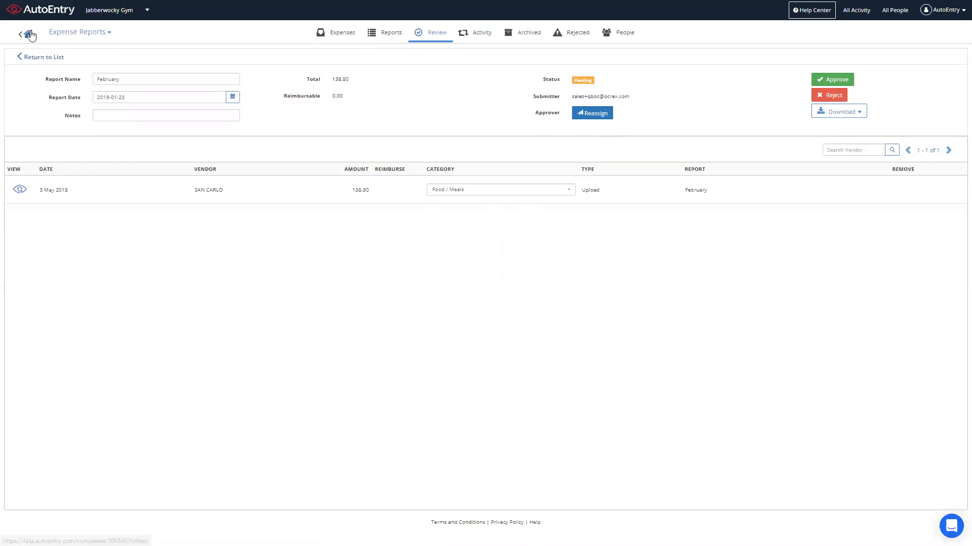
pyautogui.click(20, 191)
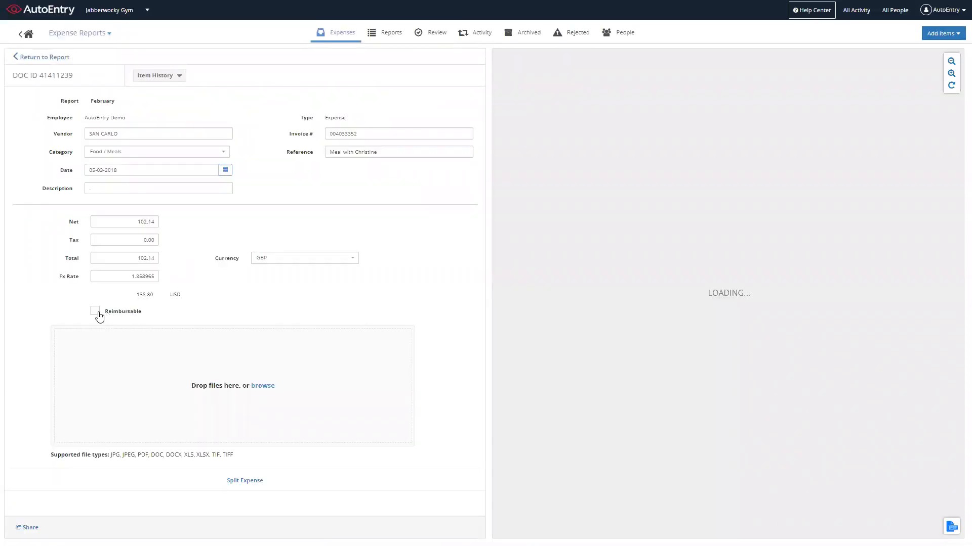
# Toggle the SAN CARLO expense's Reimbursable option on and back off, and return to the Jabberwocky Gym overview
pyautogui.click(99, 313)
pyautogui.click(94, 316)
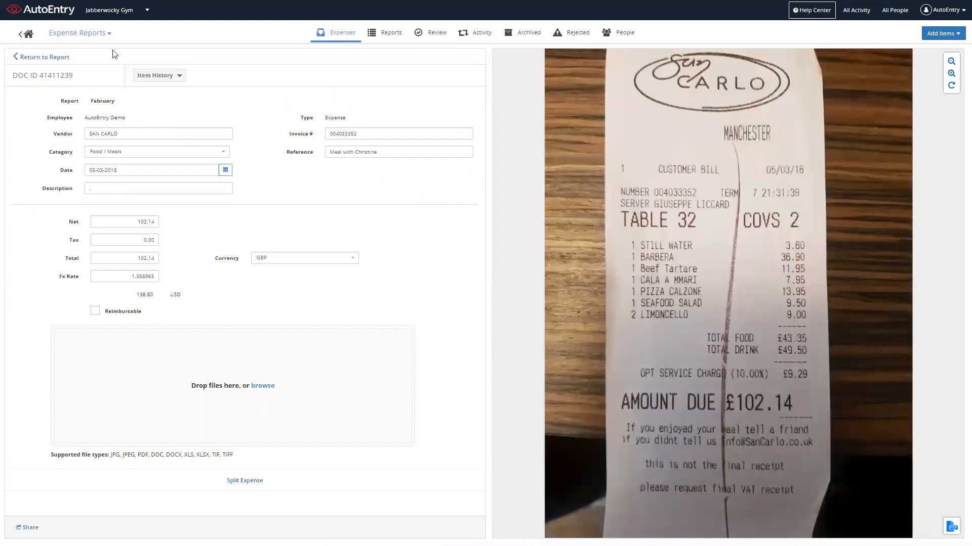
pyautogui.click(27, 36)
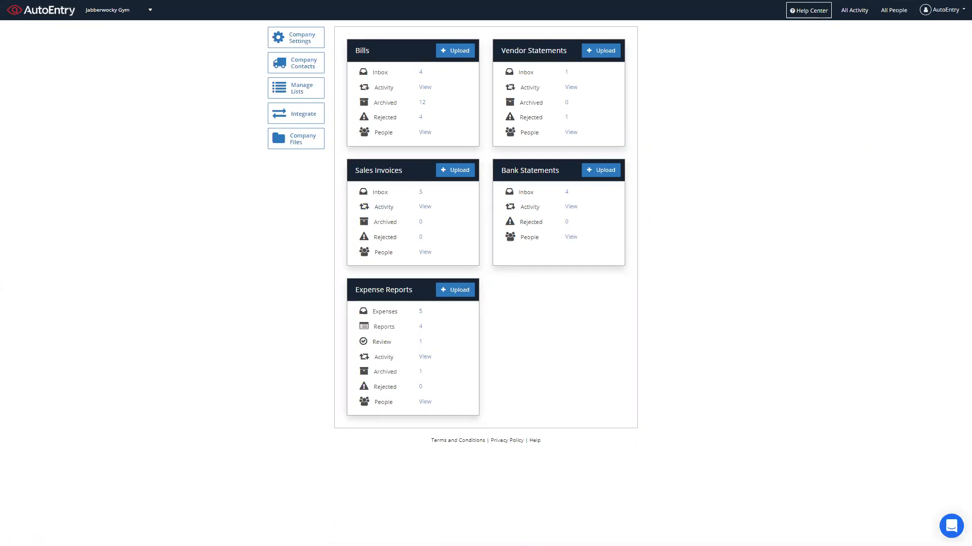
# Open the bank statement upload dialog, view its scanner settings and project choices, and close it without uploading
pyautogui.click(600, 177)
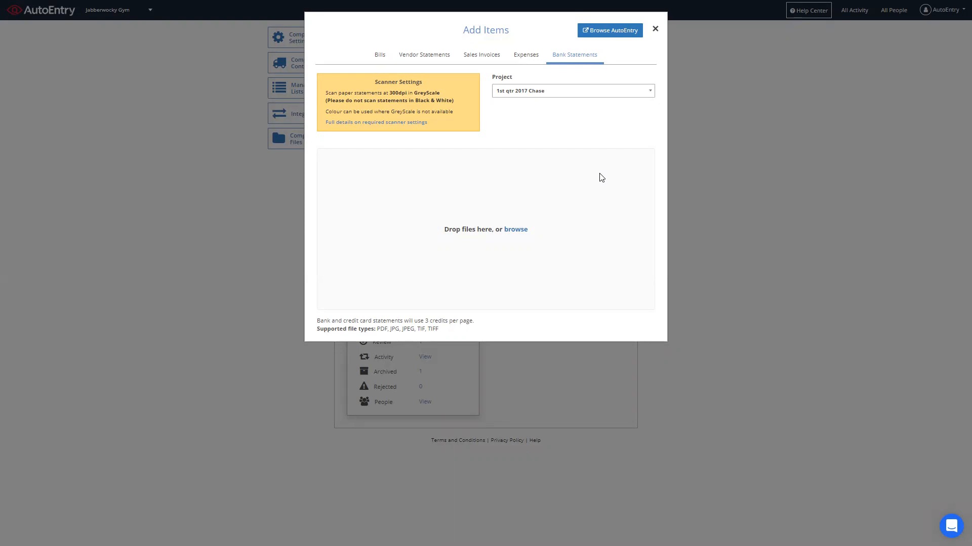
pyautogui.moveTo(440, 93); pyautogui.dragTo(389, 93)
pyautogui.click(650, 92)
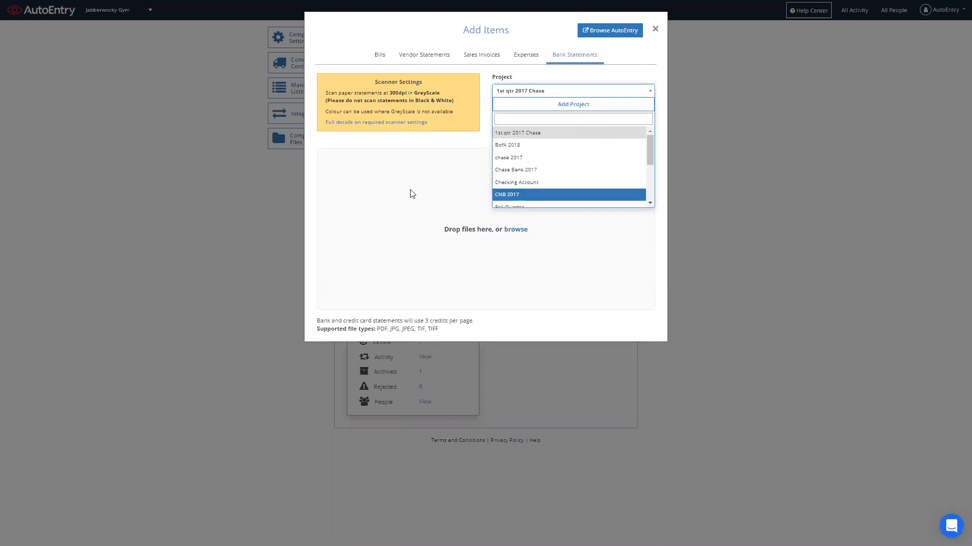
pyautogui.click(656, 29)
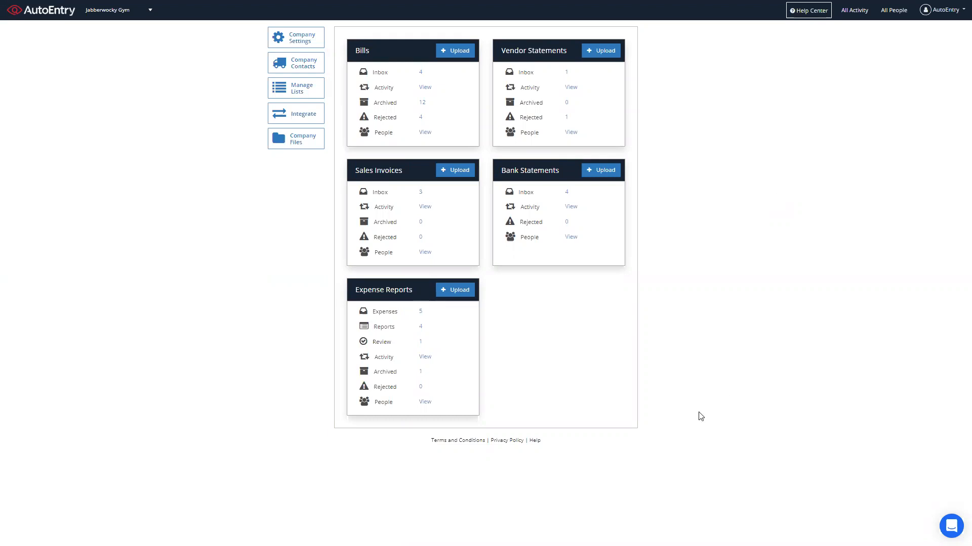
# Open the first account in the Bank Statements inbox and view the download formats offered for its transactions
pyautogui.click(526, 194)
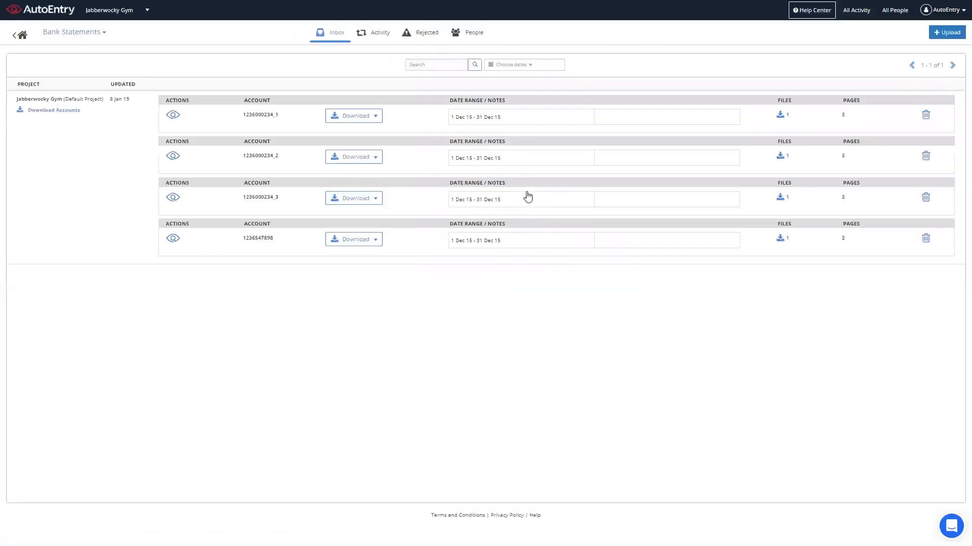
pyautogui.click(171, 117)
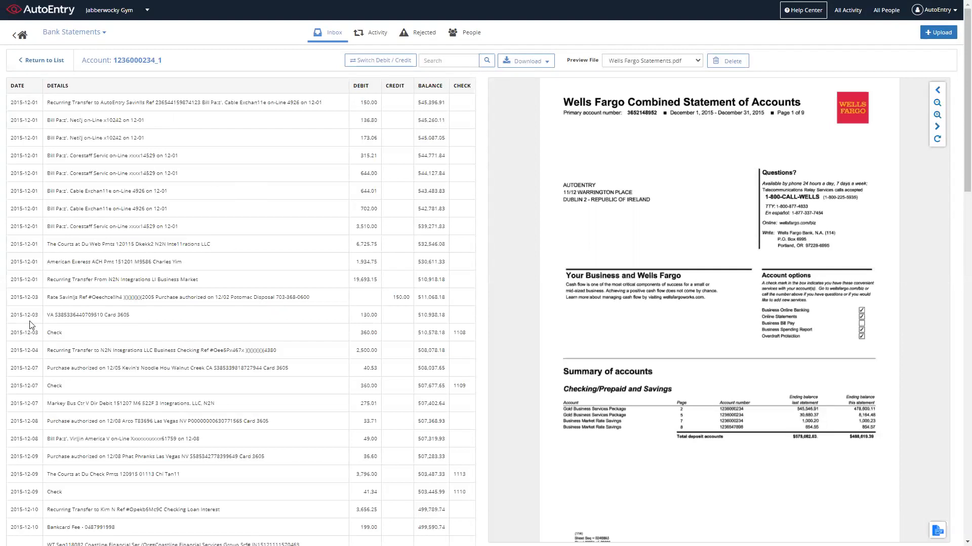
pyautogui.click(546, 63)
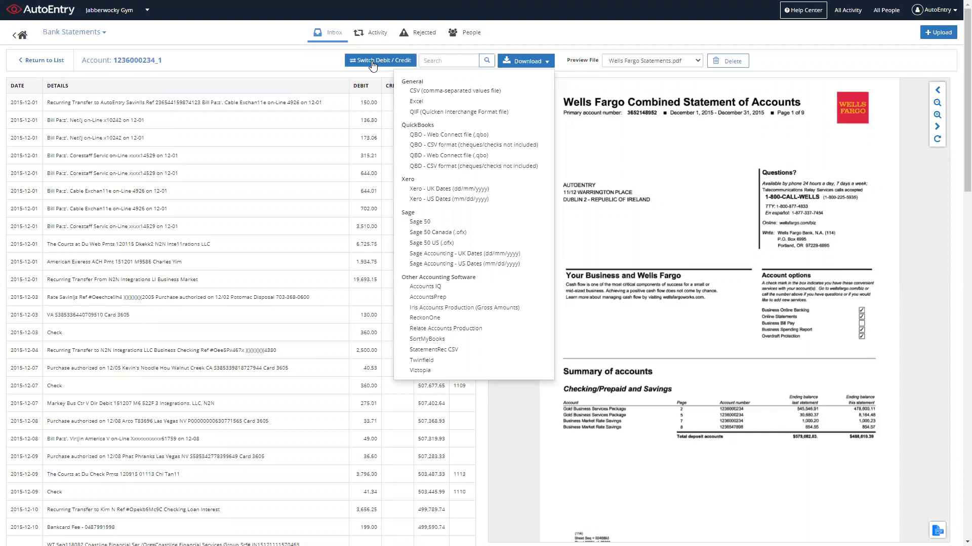
# Review the Jabberwocky Gym company settings, from company details to the mailbox settings, and return to the company overview
pyautogui.click(19, 36)
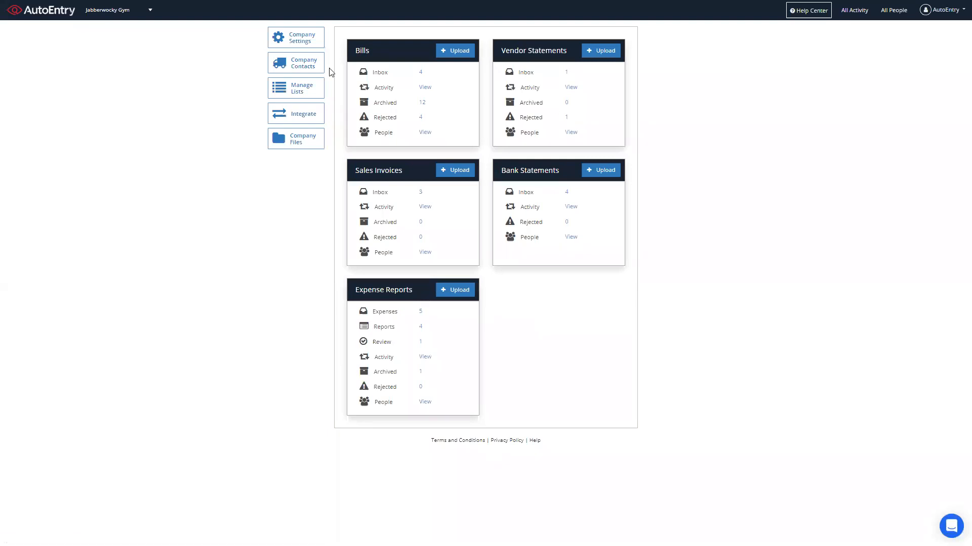
pyautogui.click(296, 44)
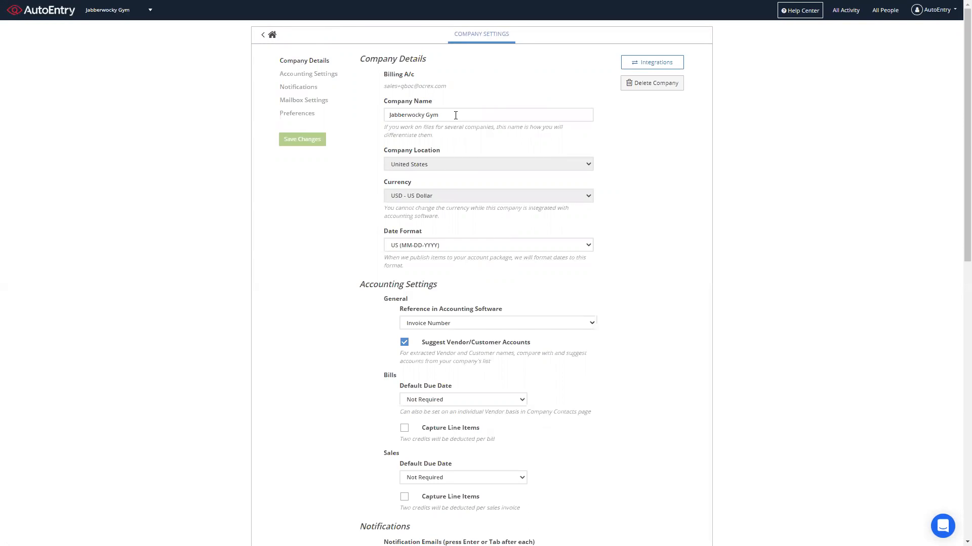
pyautogui.moveTo(956, 98); pyautogui.dragTo(956, 232)
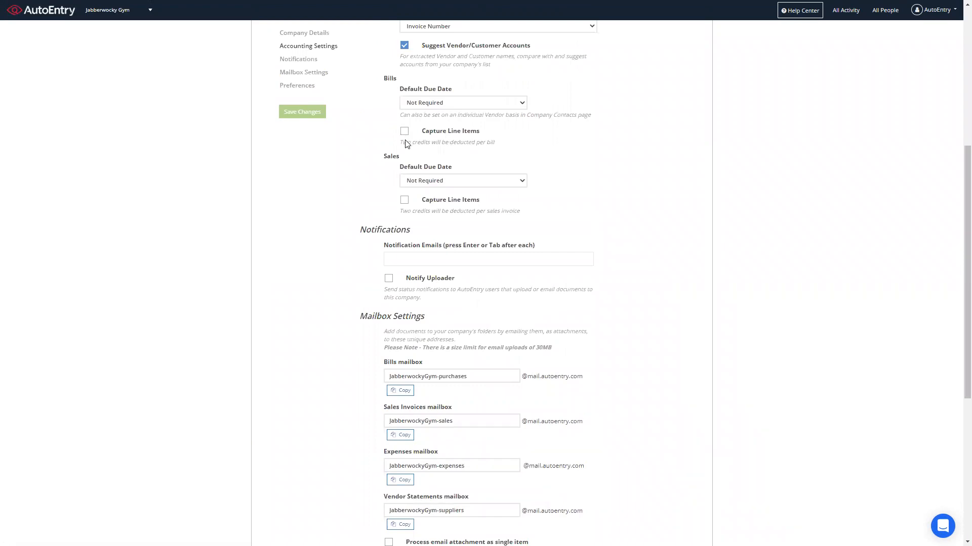
pyautogui.moveTo(954, 210); pyautogui.dragTo(958, 80)
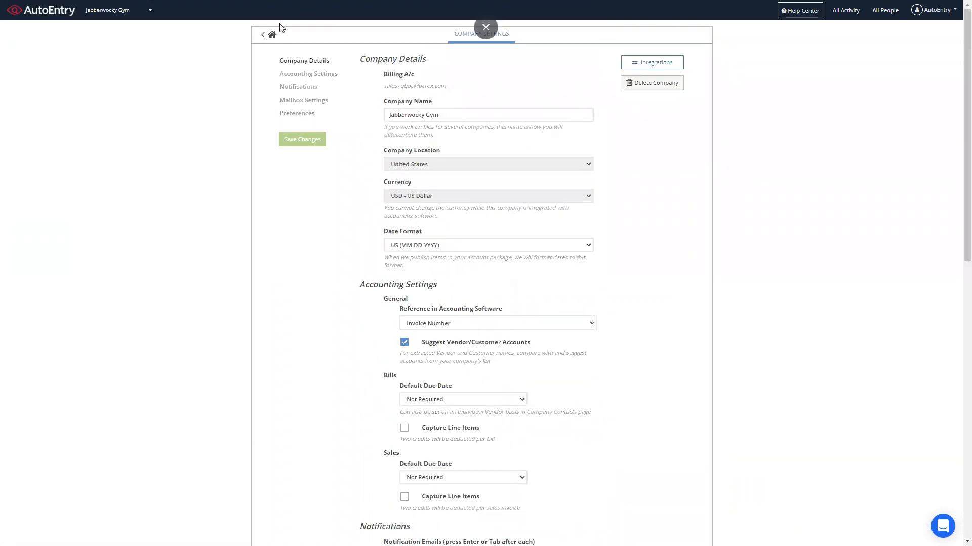
pyautogui.click(272, 35)
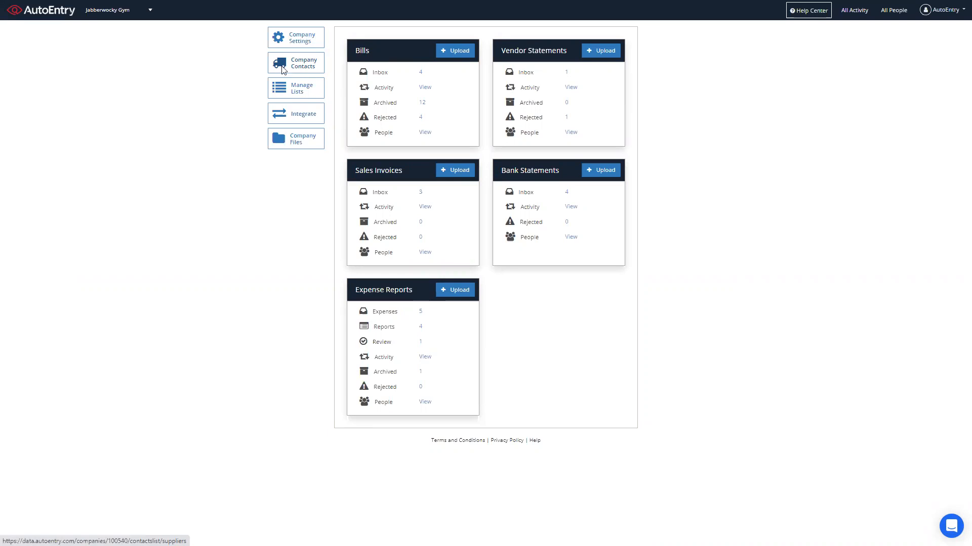
# Open the company's managed lists and view the categories available for the Accommodation expense category
pyautogui.click(298, 95)
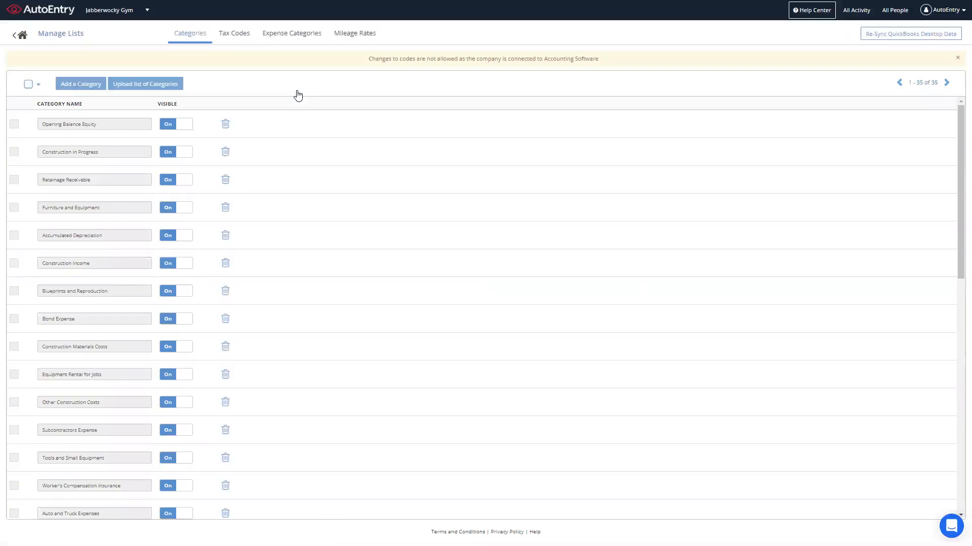
pyautogui.click(295, 37)
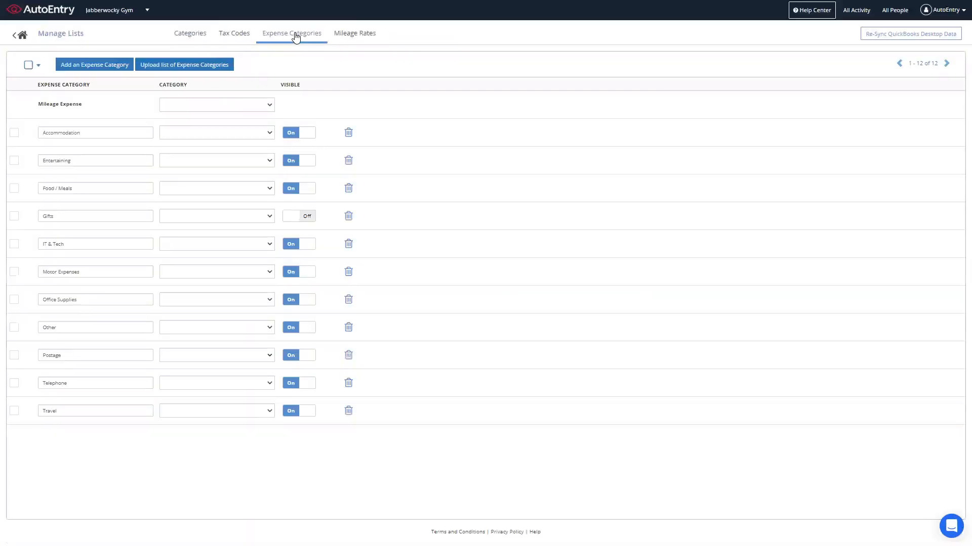
pyautogui.click(266, 135)
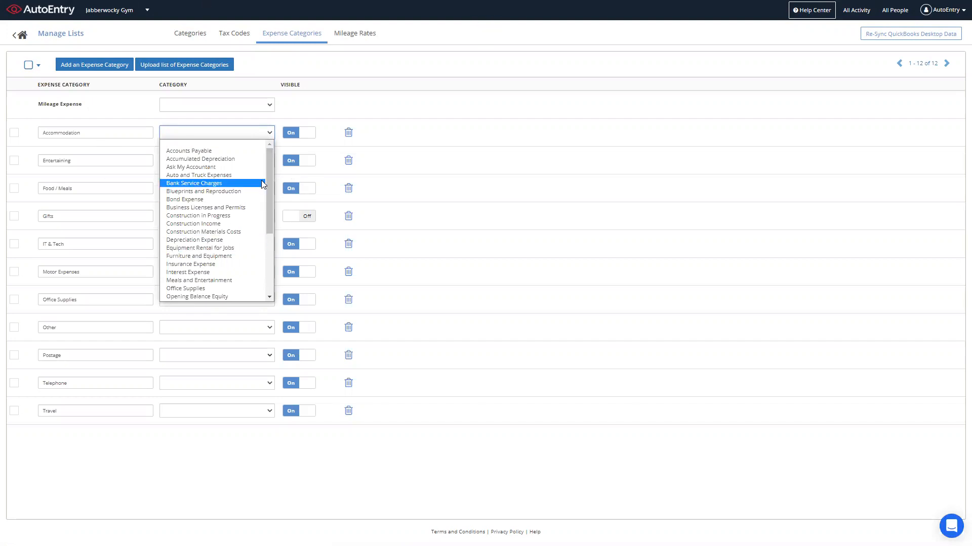
# View Jabberwocky Gym's accounting software integration settings and return to the company overview
pyautogui.click(25, 38)
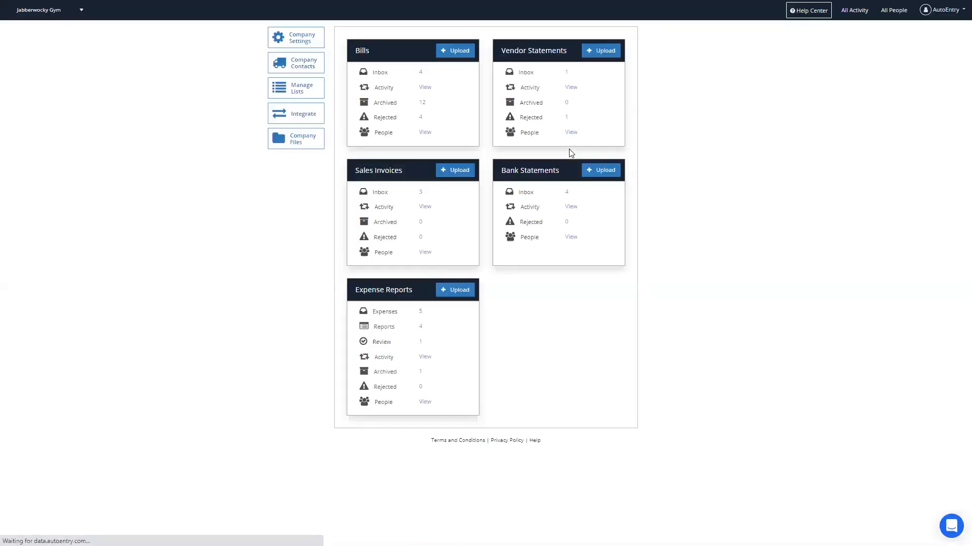
pyautogui.click(292, 113)
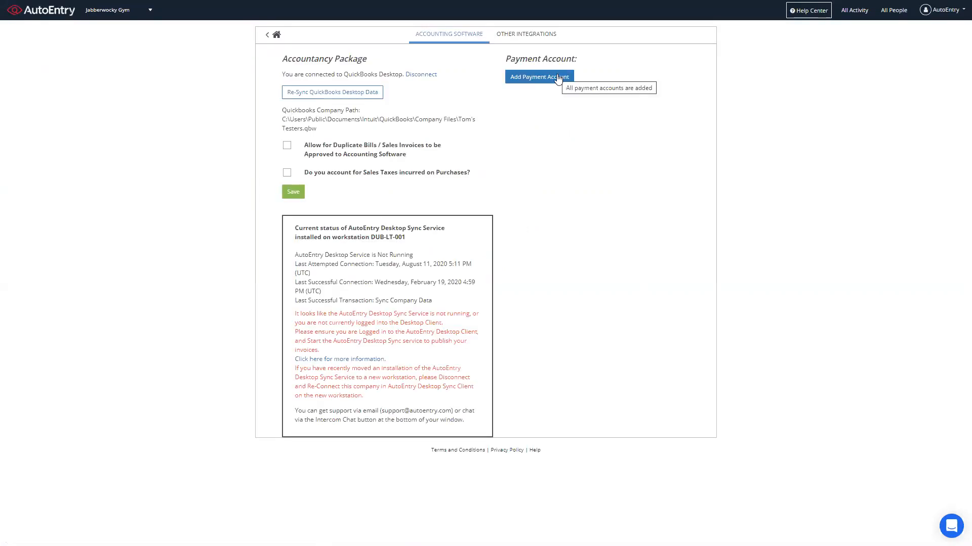
pyautogui.click(277, 35)
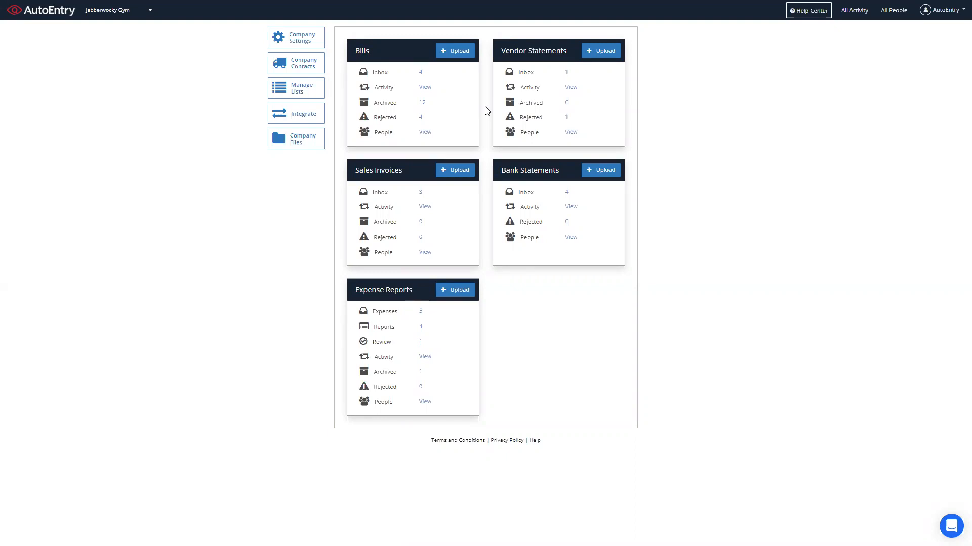
# Open the list of all people and view the email and account fields of the invitation form for adding a person
pyautogui.click(805, 11)
pyautogui.click(905, 13)
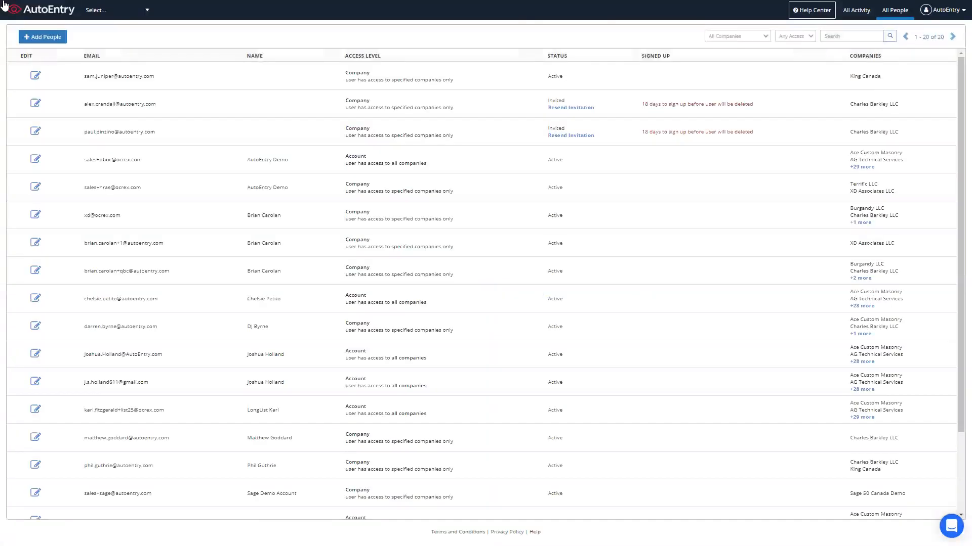
pyautogui.click(42, 37)
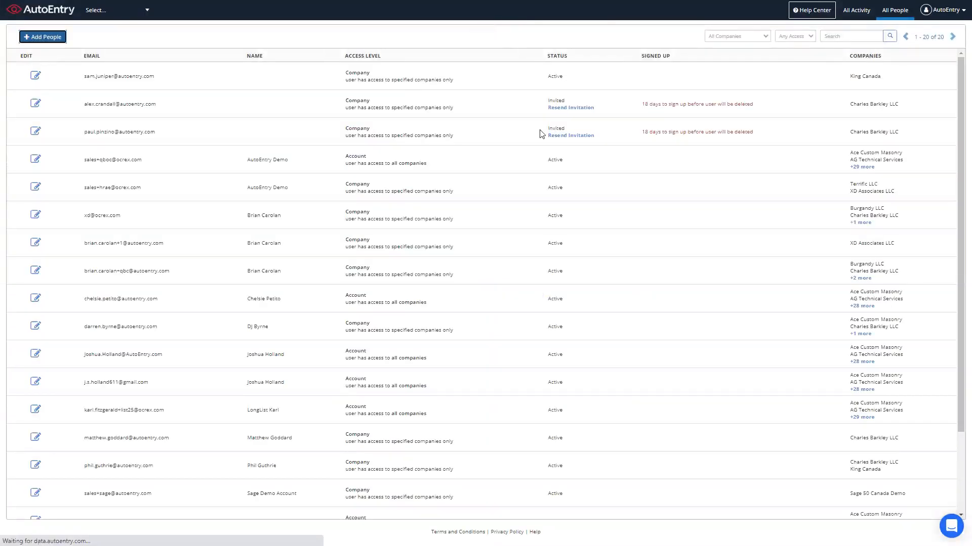
pyautogui.click(562, 138)
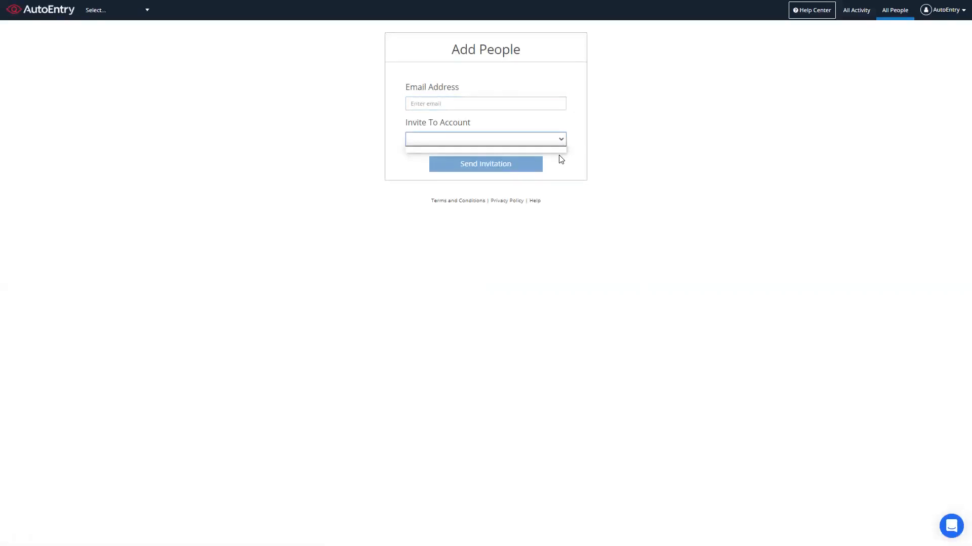
pyautogui.click(519, 101)
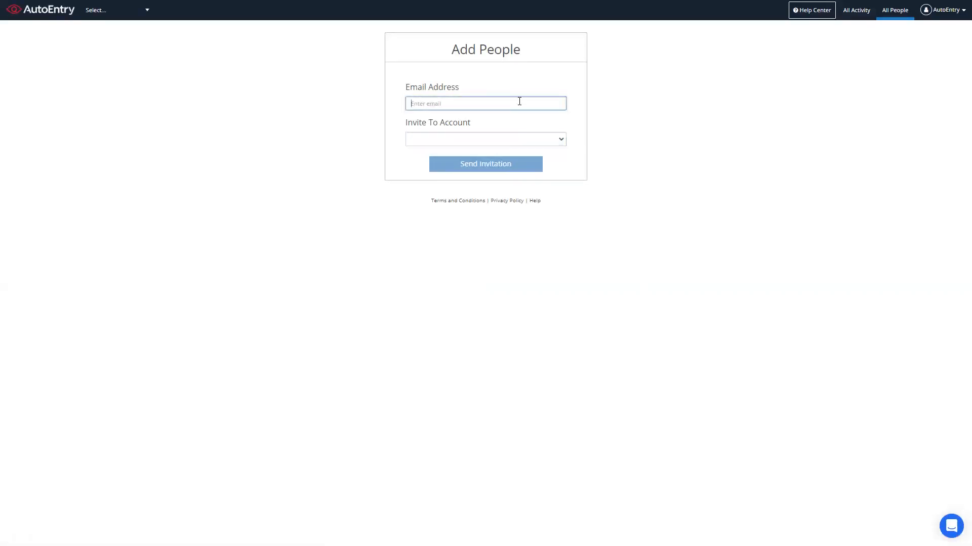
# Return to the people list without sending an invitation and open the first listed user's access permissions
pyautogui.click(828, 63)
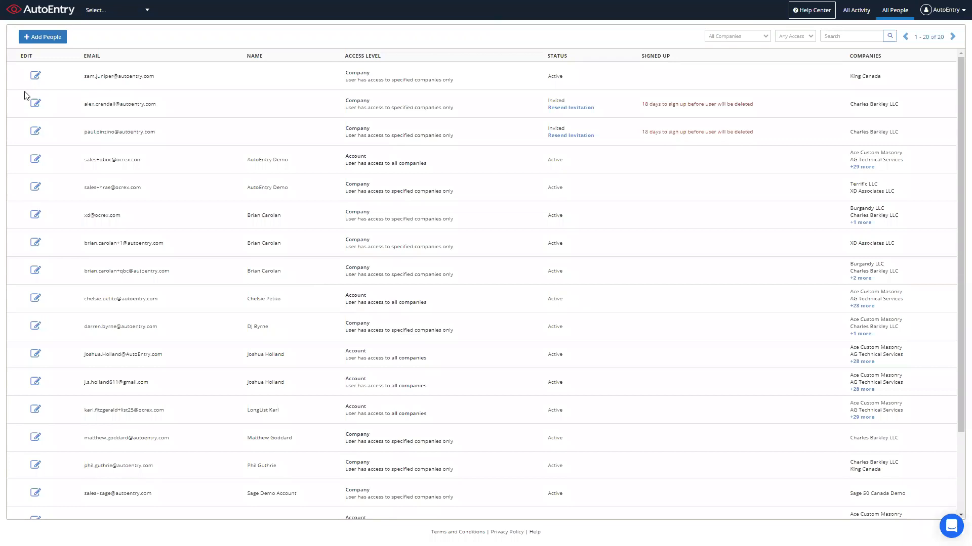
pyautogui.click(35, 76)
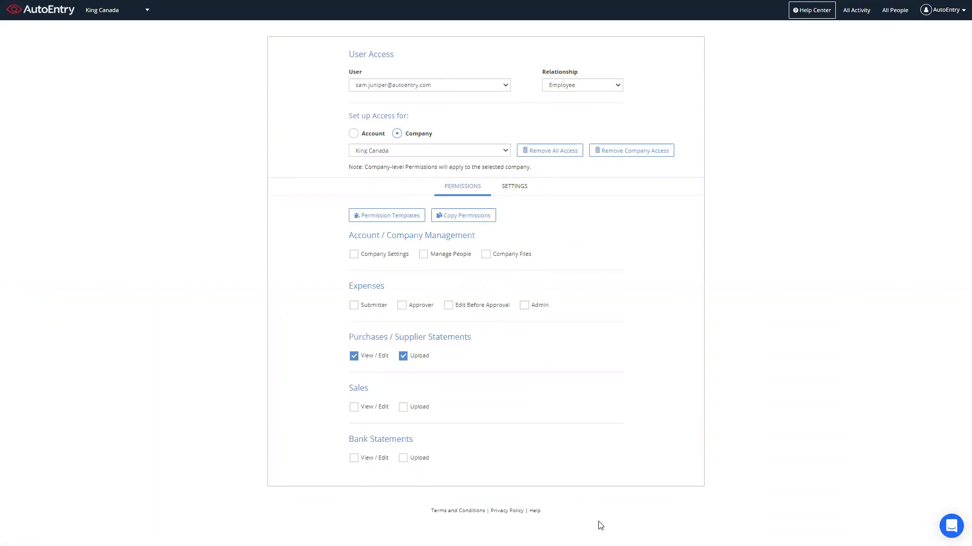
# Open the account settings and examine the credit usage, highlighting the section on how credits are used
pyautogui.click(926, 10)
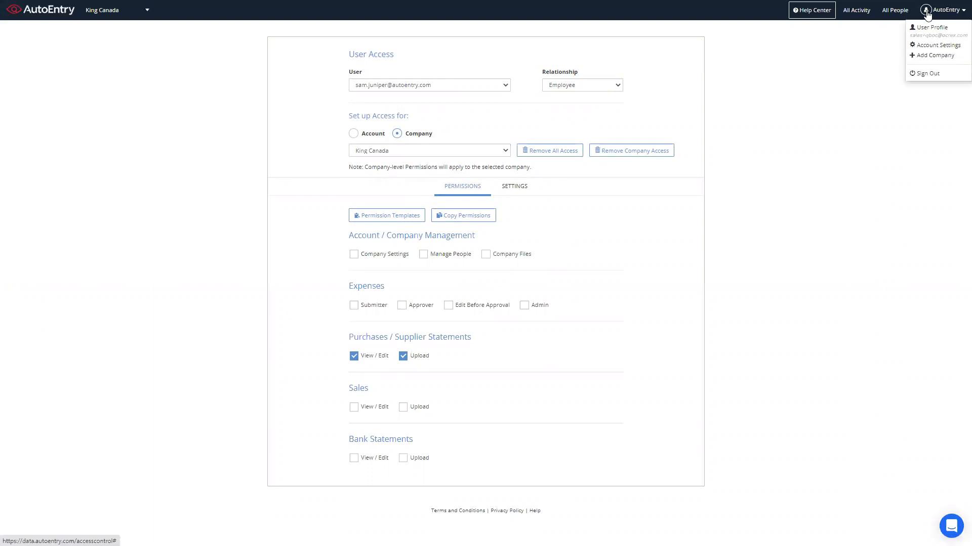
pyautogui.click(929, 44)
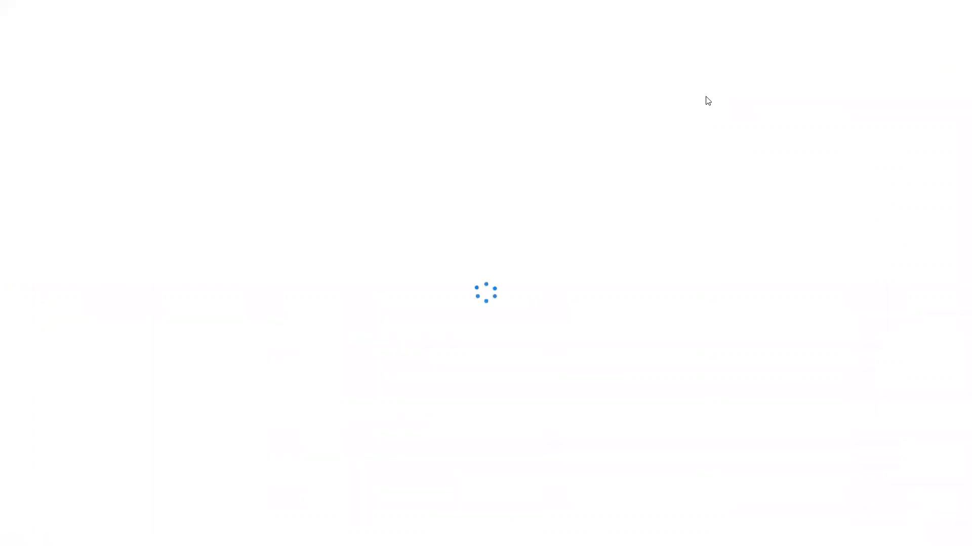
pyautogui.click(523, 55)
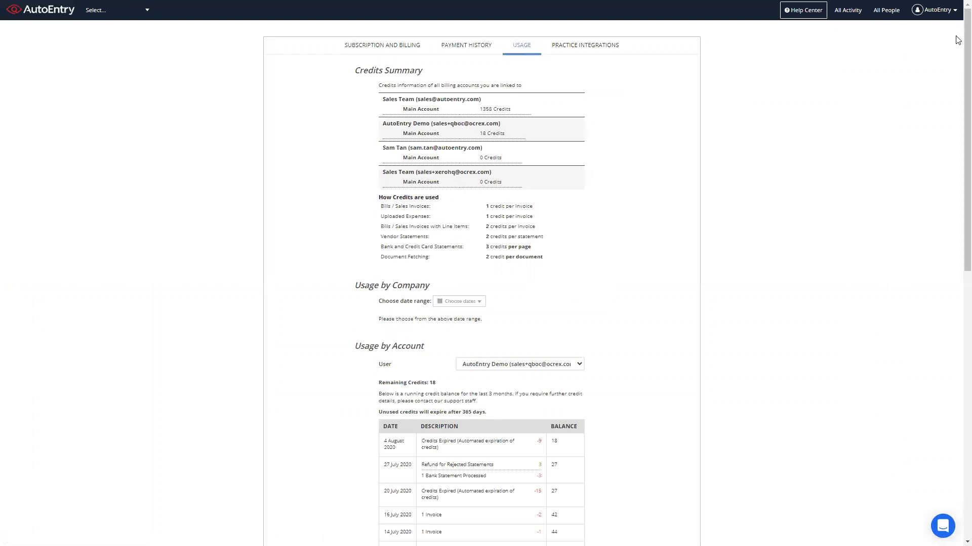
pyautogui.scroll(-4, 957, 91)
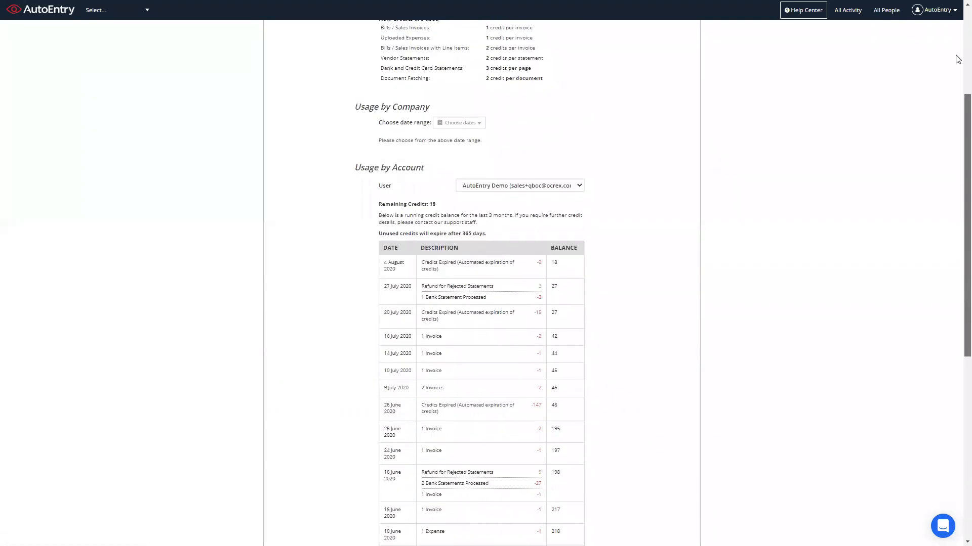
pyautogui.scroll(3, 529, 75)
pyautogui.scroll(1, 958, 84)
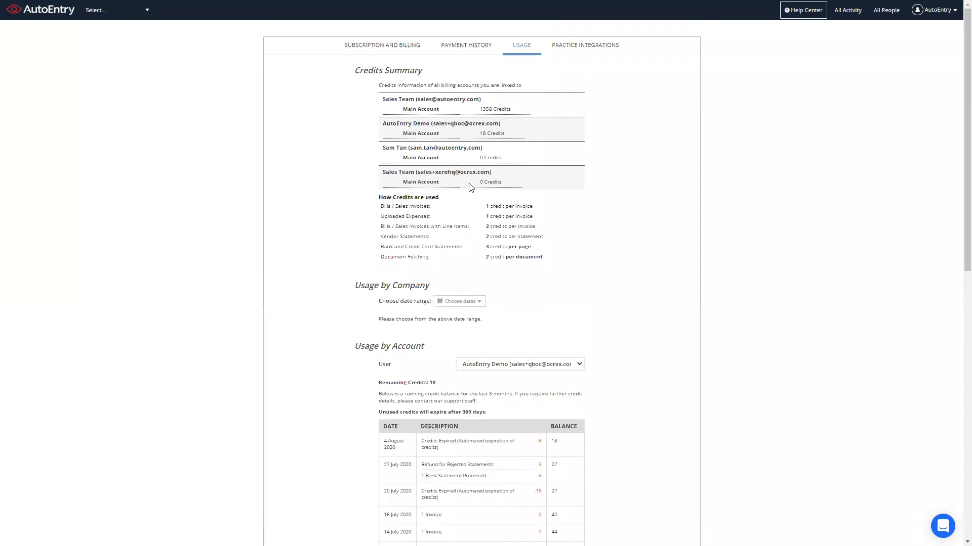
pyautogui.moveTo(377, 198); pyautogui.dragTo(547, 261)
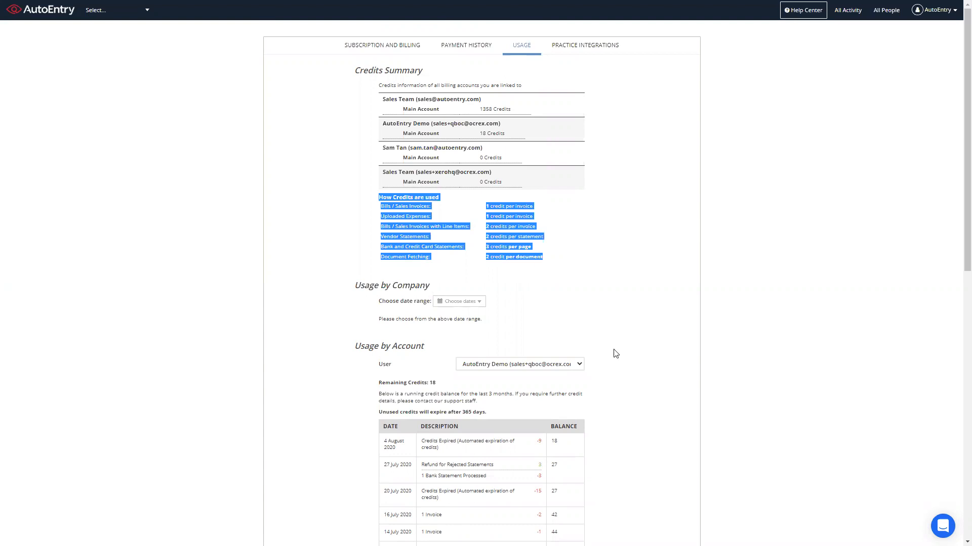
# View the subscription plans offered under subscription and billing, and close the purchase dialog without buying
pyautogui.click(376, 45)
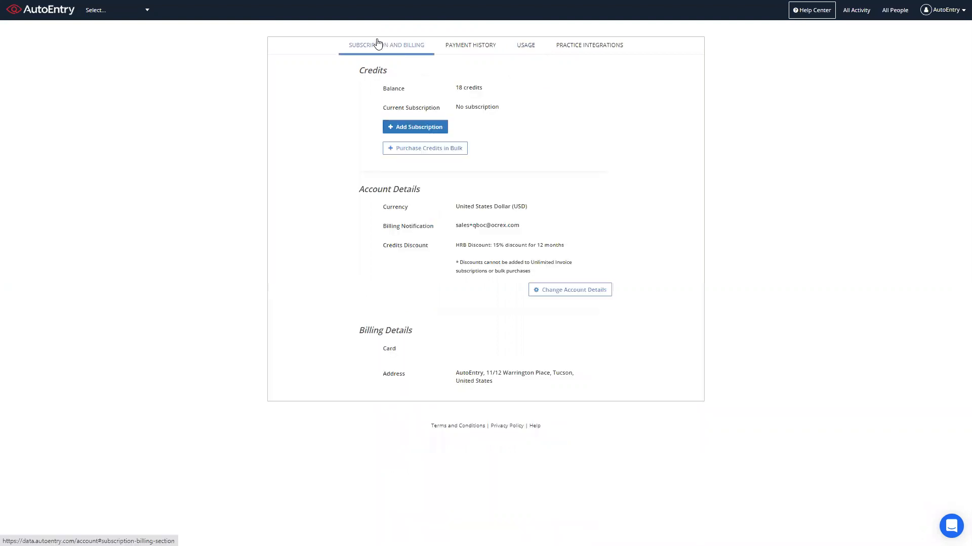
pyautogui.click(405, 130)
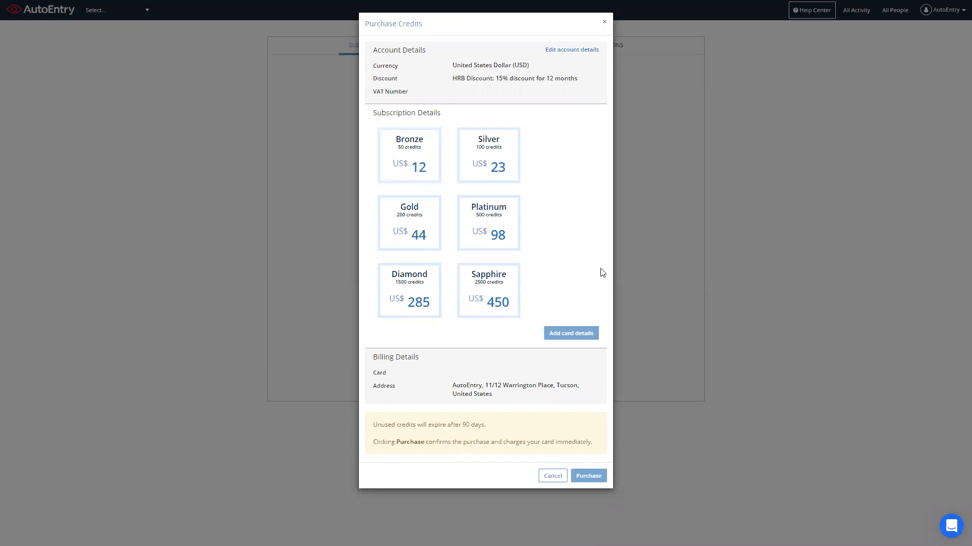
pyautogui.click(552, 476)
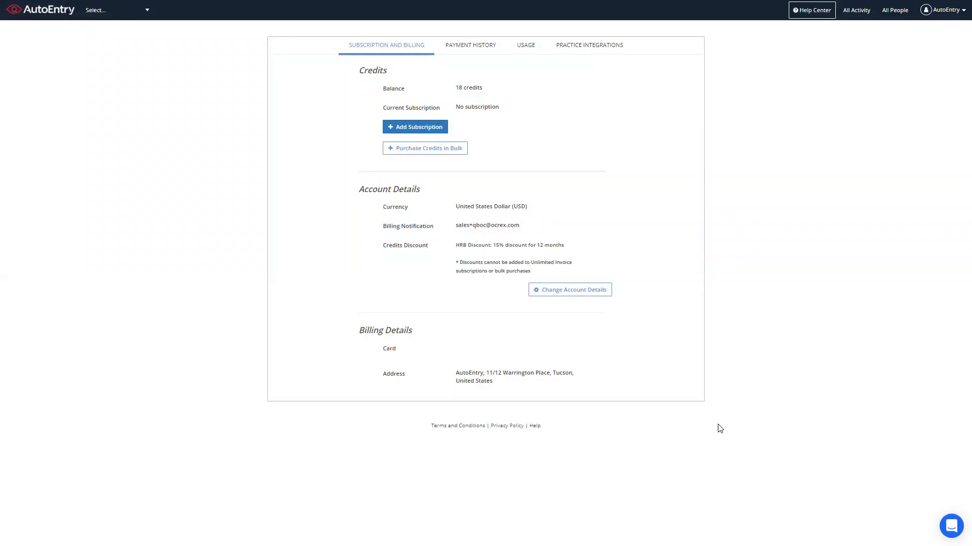
# Open the support chat
pyautogui.click(954, 527)
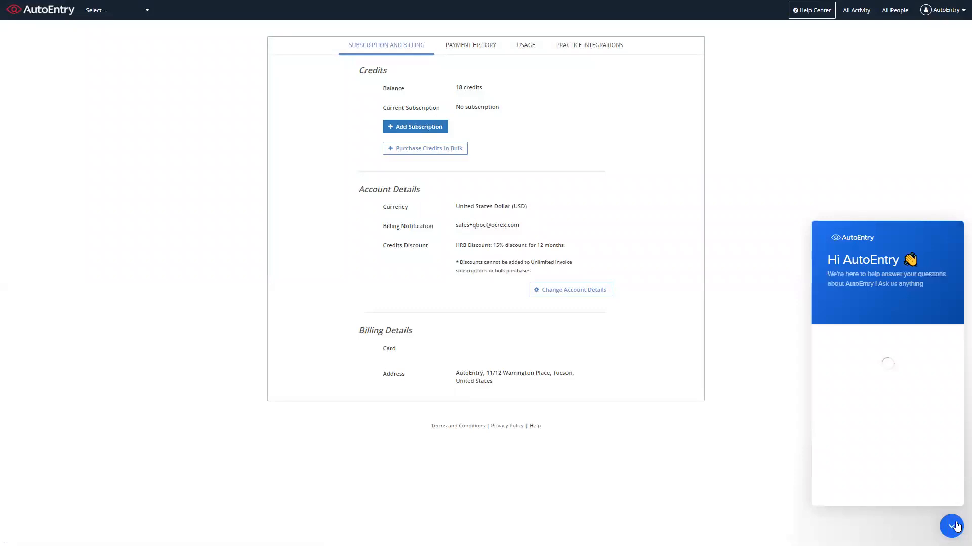